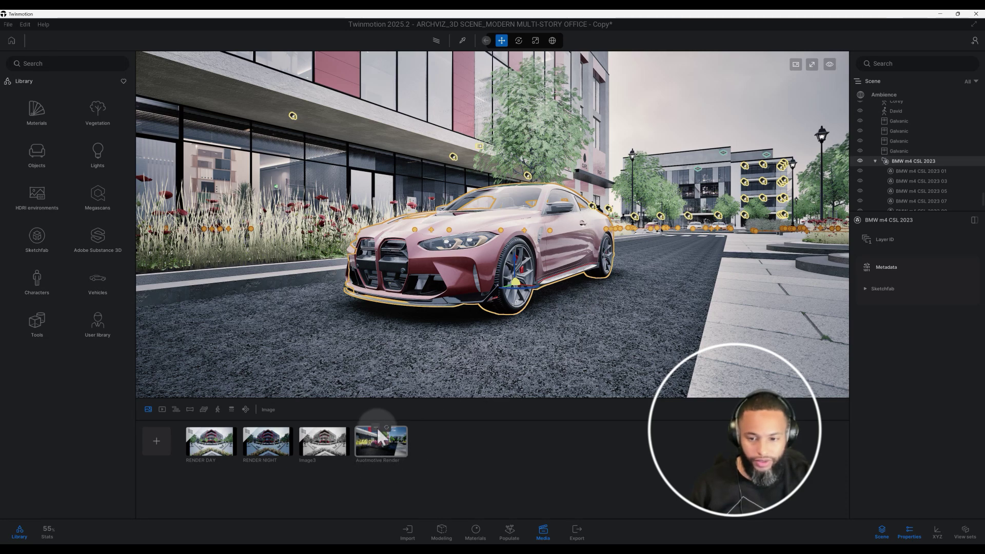
Step: Select the Automotive Render shot to show its HDRI skydome at intensity 1.00, rotation 80°
right_click(379, 434)
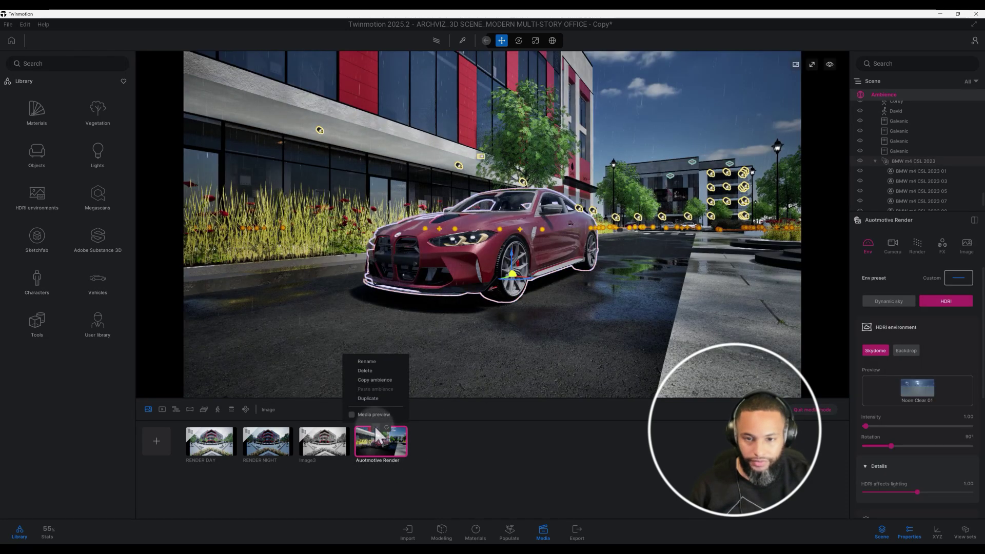
click(387, 456)
right_click(387, 451)
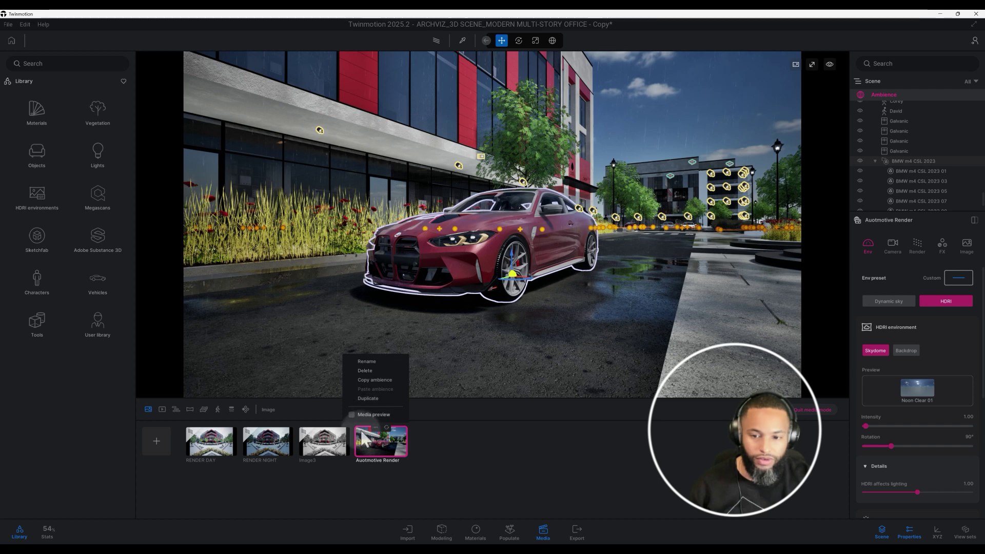
click(409, 468)
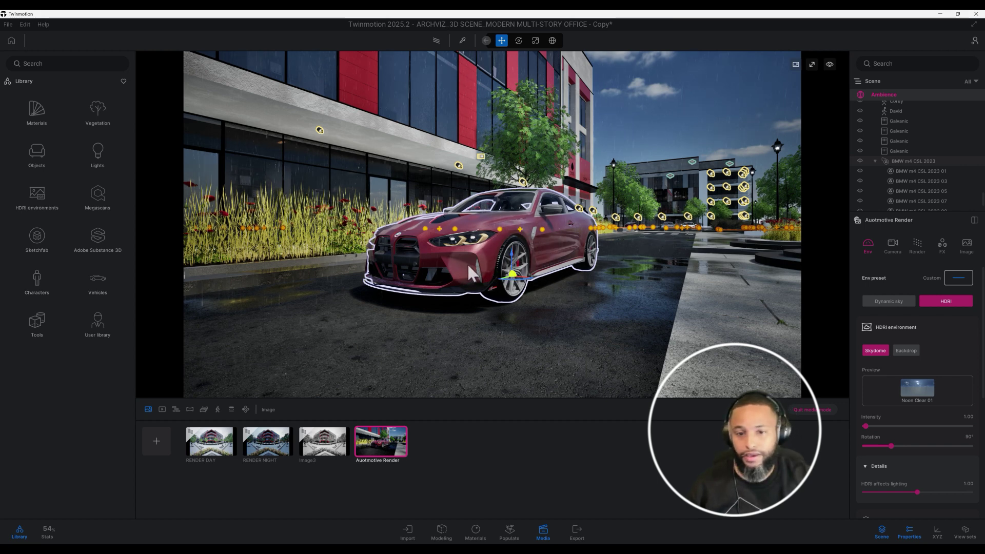
Step: Eyedrop the BMW body to load Car paint Dark Red (clear coat 100%, roughness 42%)
click(461, 40)
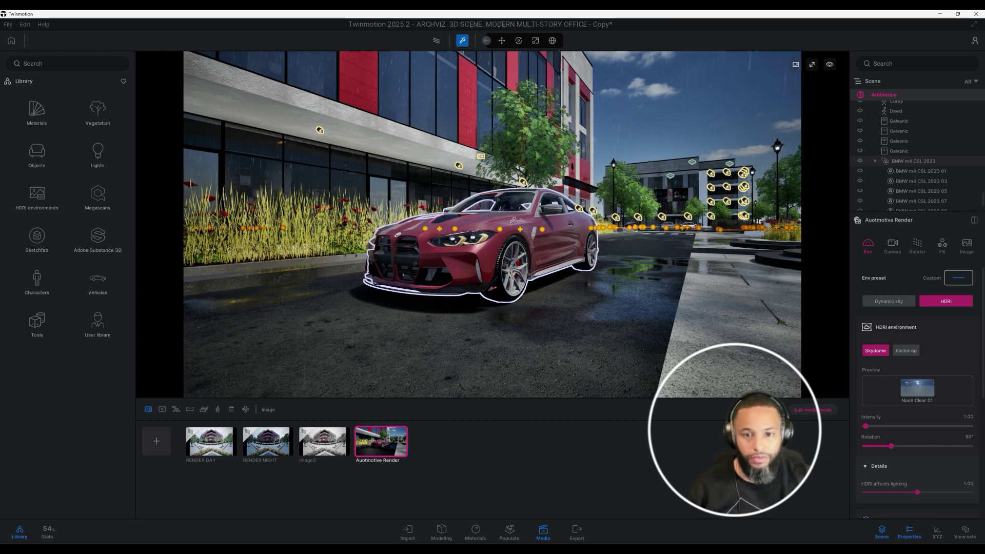
click(512, 221)
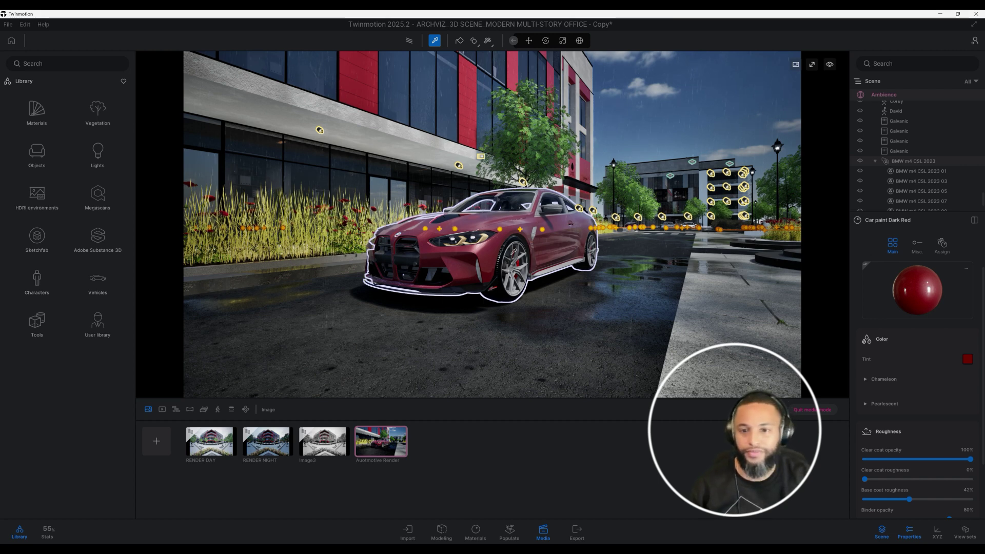
key(Escape)
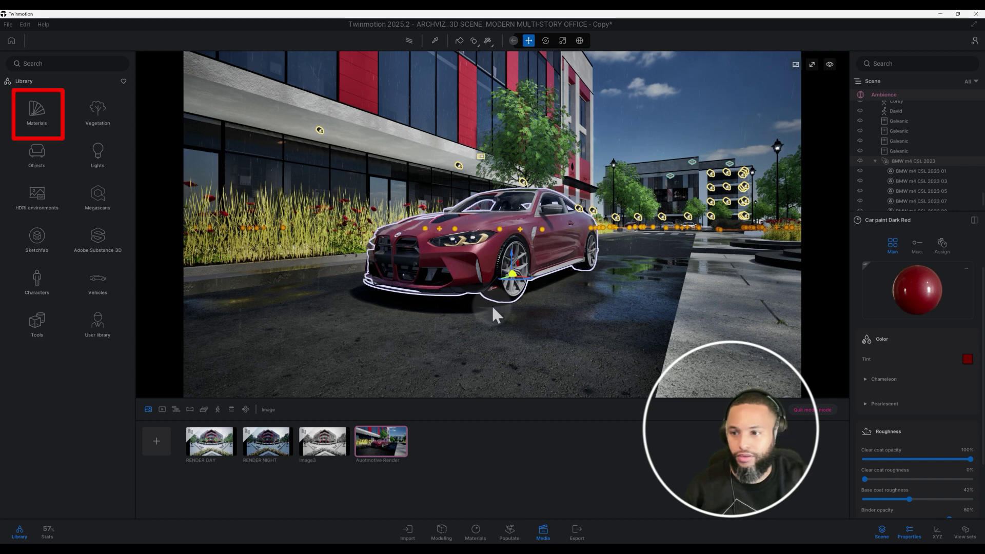
Step: Apply Car paint Coral from the Car paint library onto the BMW body
click(33, 119)
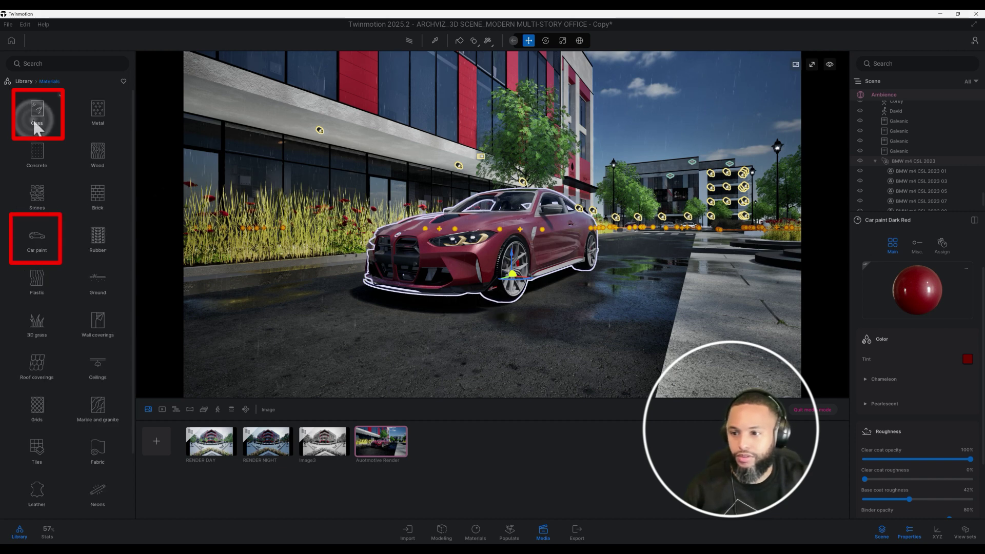
click(44, 248)
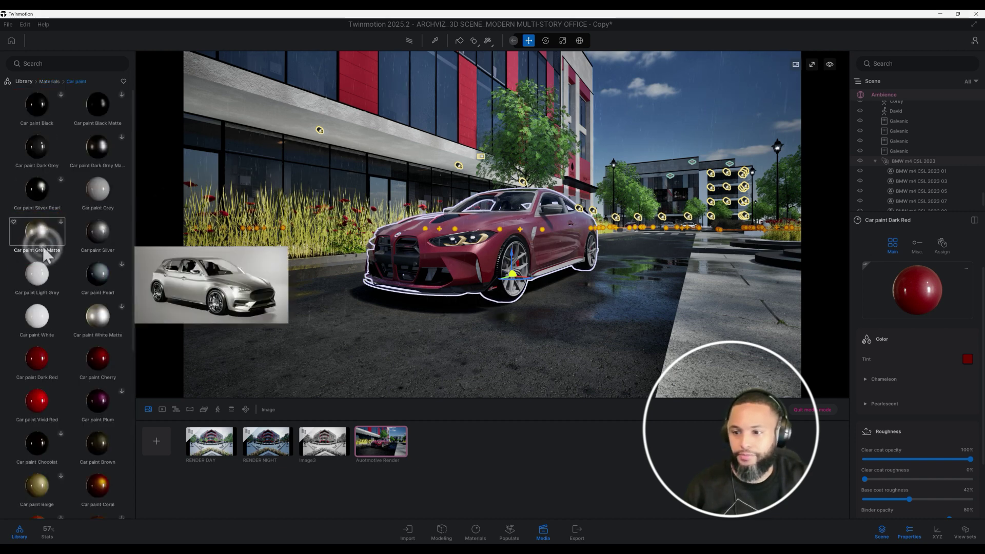
mouse_move(100, 189)
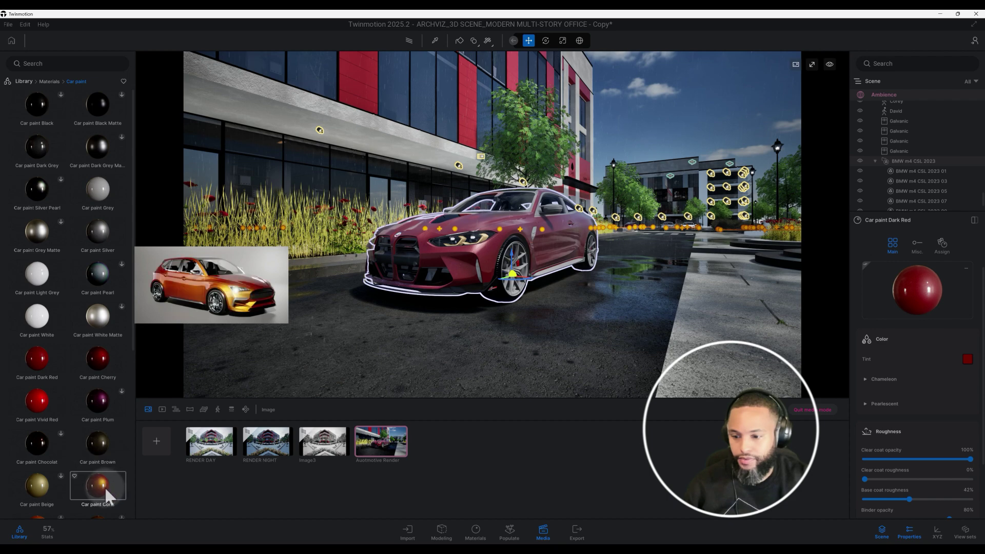
mouse_move(105, 487)
mouse_down()
mouse_move(425, 283)
mouse_move(445, 251)
mouse_move(464, 263)
mouse_up()
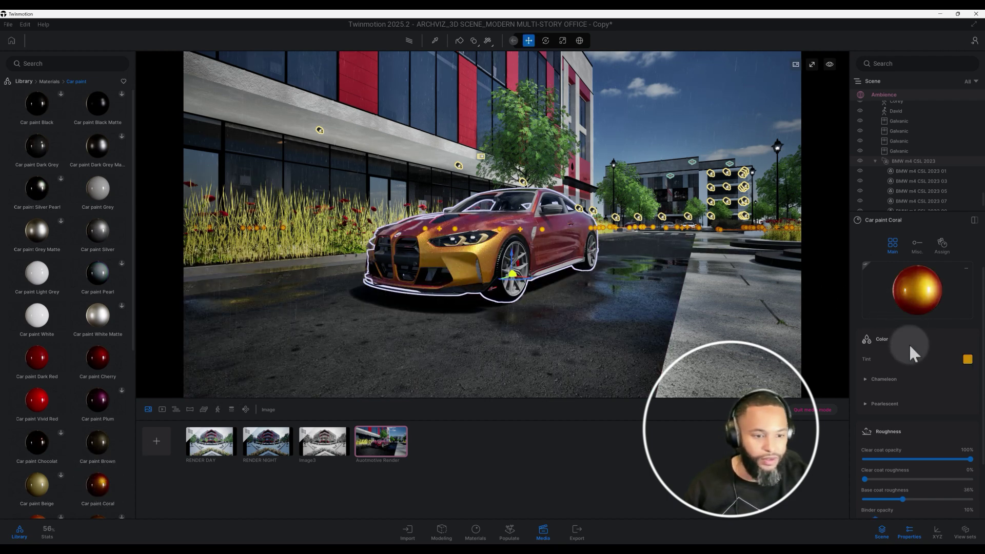
Step: Inspect the Coral paint's Chameleon tint and Pearlescent settings without changing them
click(892, 380)
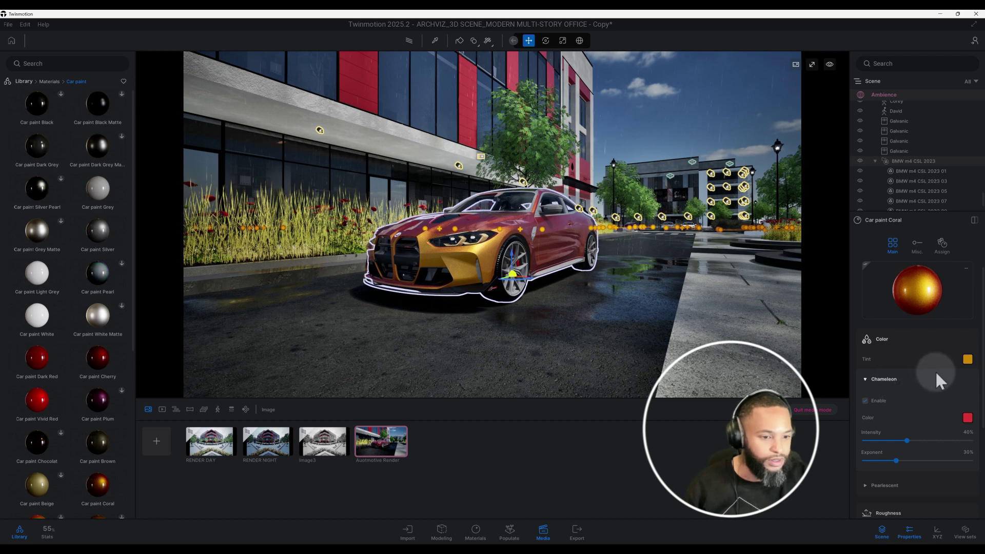
click(967, 359)
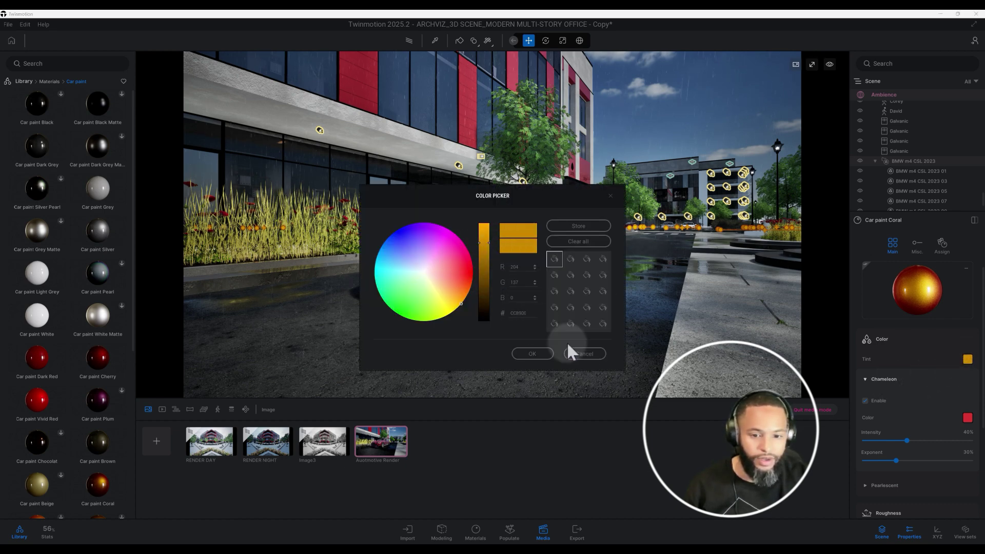
click(543, 353)
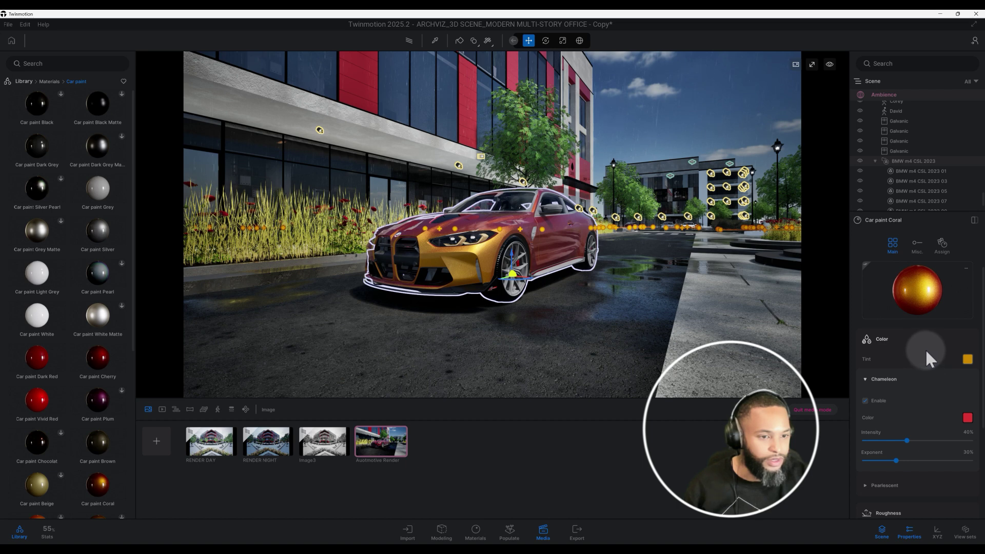
scroll(926, 345, down, 2)
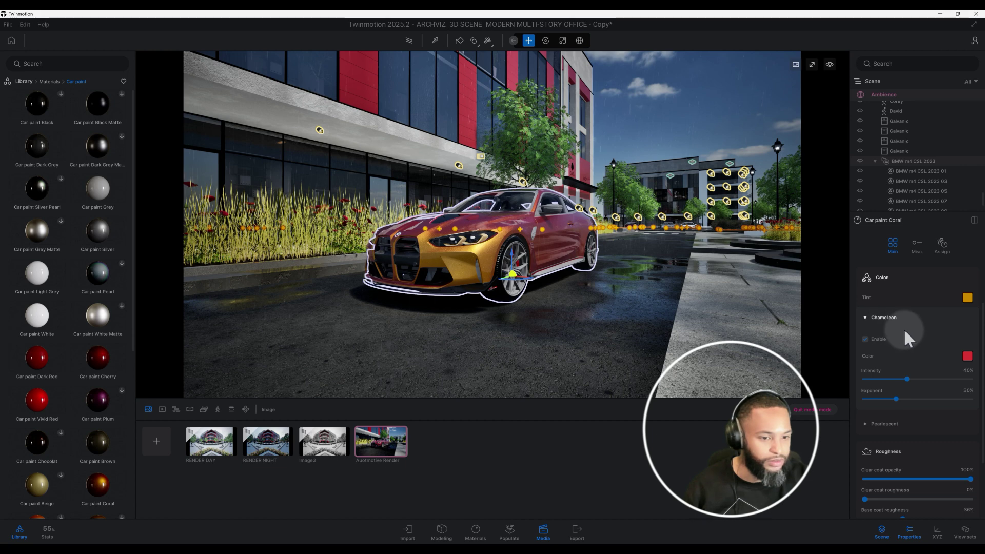
scroll(904, 330, down, 2)
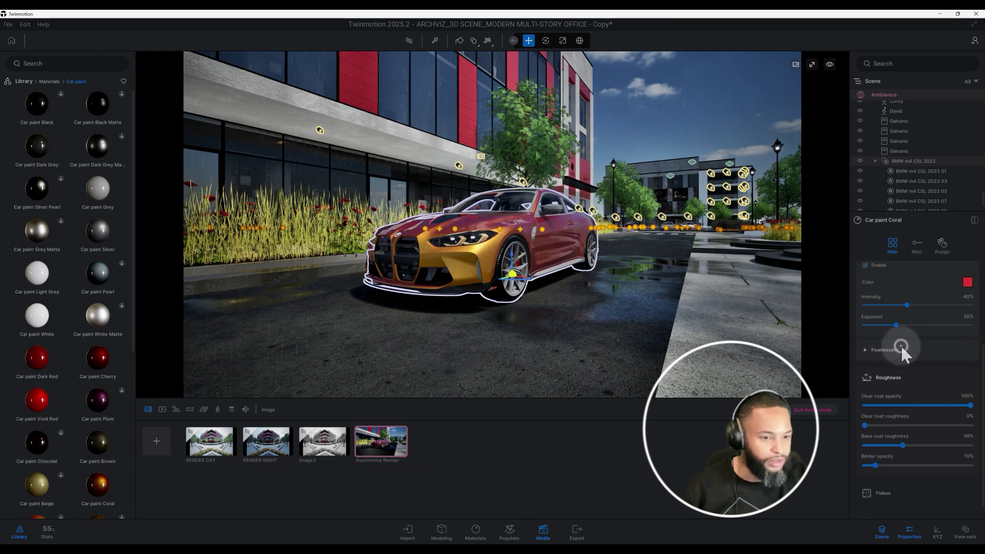
click(901, 347)
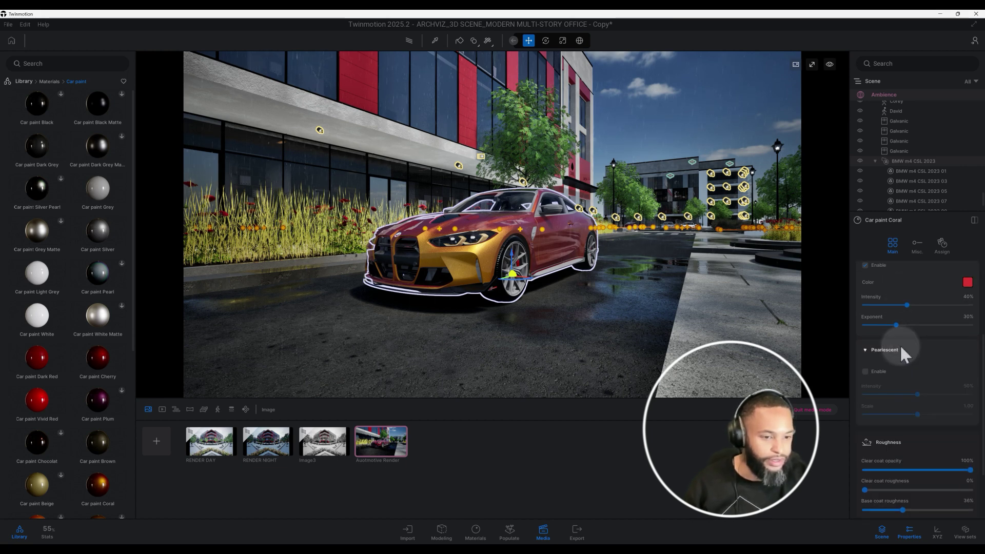
scroll(902, 350, down, 1)
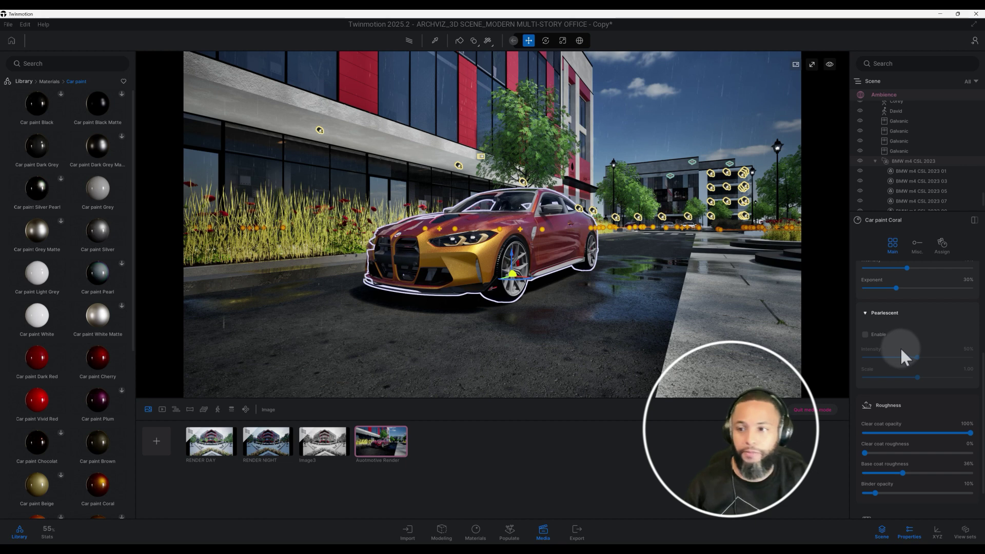
Step: Undo the Coral repaint so the BMW body returns to Car paint Dark Red
click(44, 82)
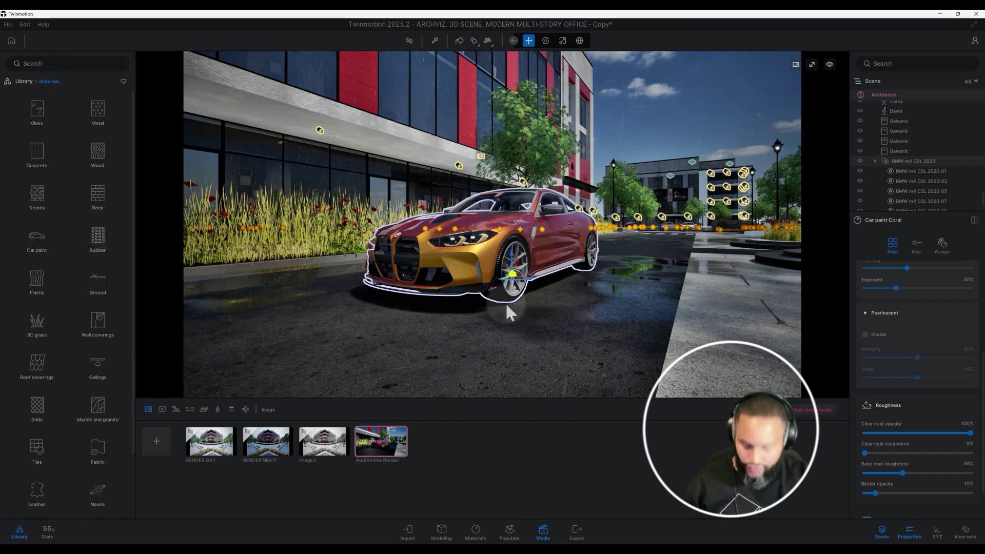
key(ctrl+z)
click(608, 318)
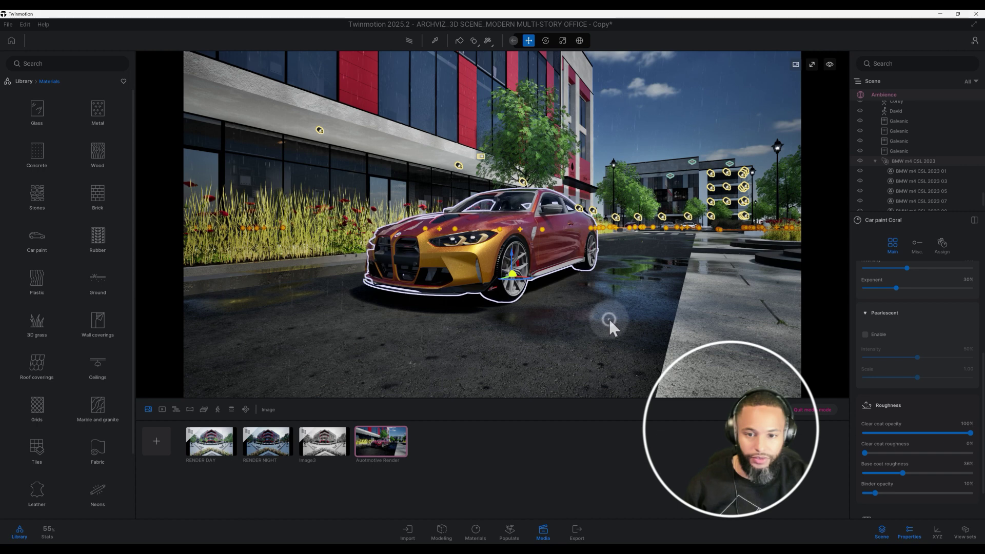
click(608, 318)
key(ctrl+z)
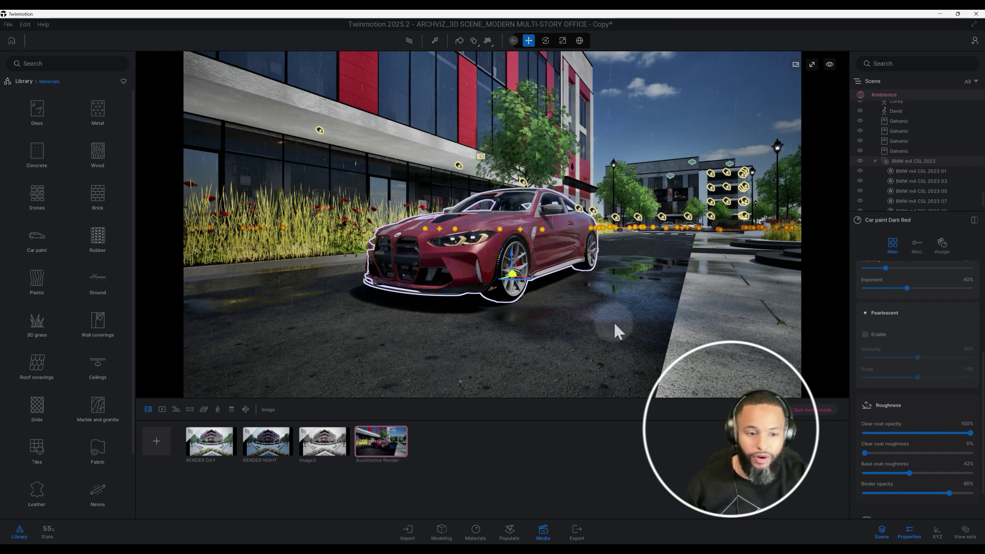
click(22, 79)
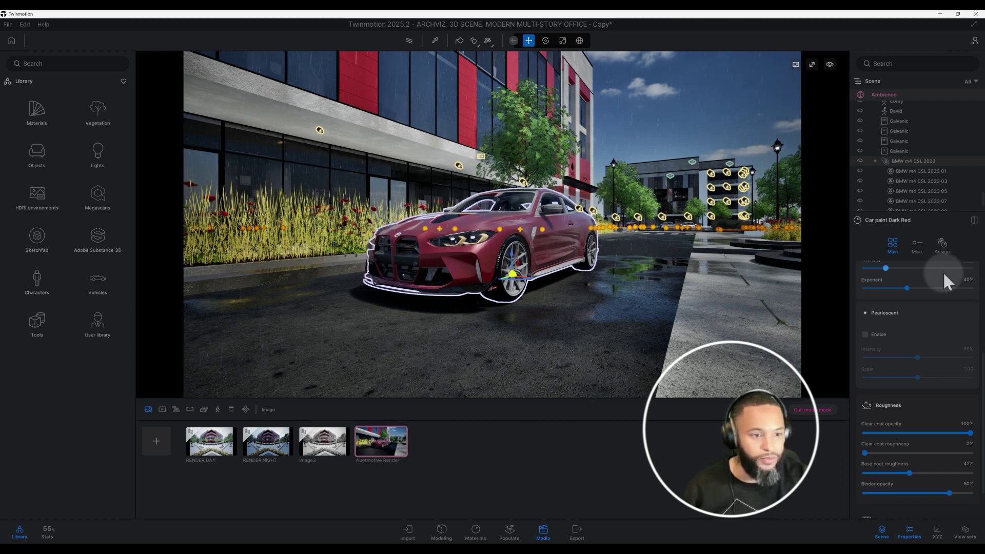
scroll(943, 277, up, 5)
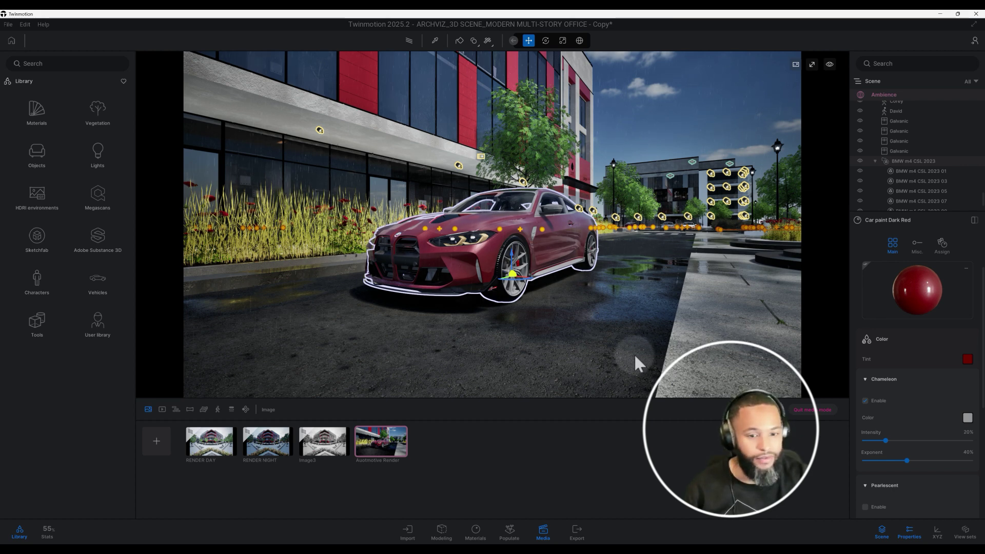
Step: Show the Automotive Render Env properties with the Noon Clear 01 HDRI at intensity 1.00
click(380, 442)
key(Escape)
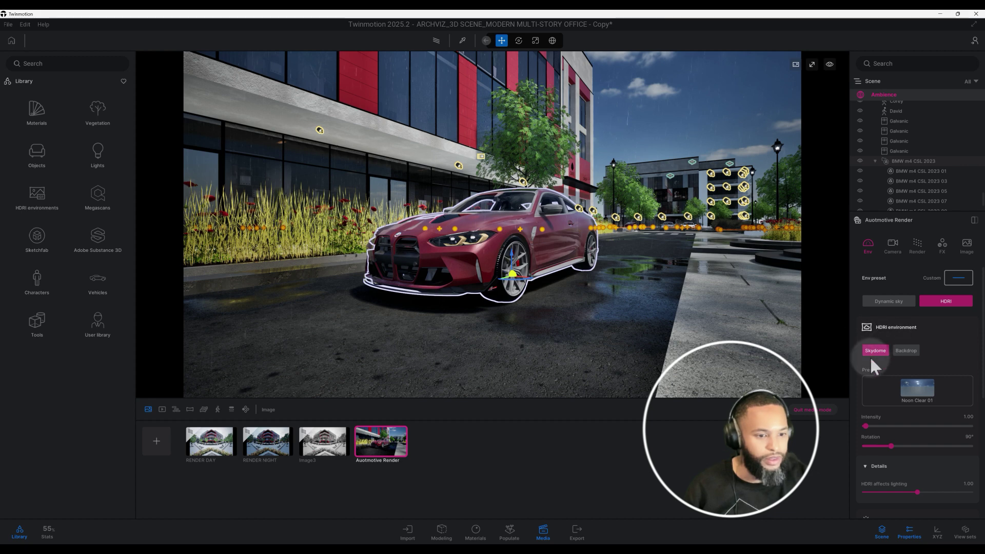
Step: Browse the library from the current Noon Clear 01 sky to the Outdoor HDRI environments
click(918, 382)
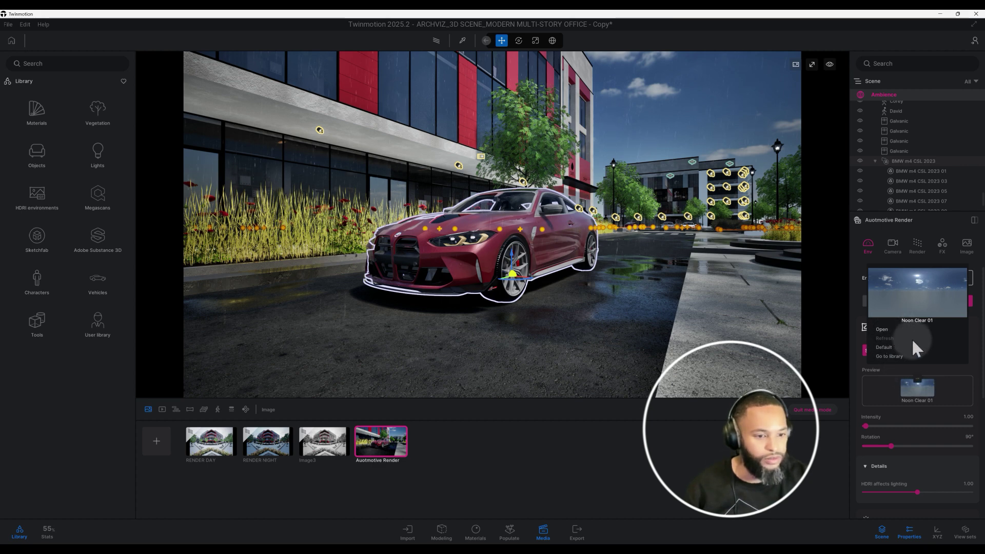
click(898, 355)
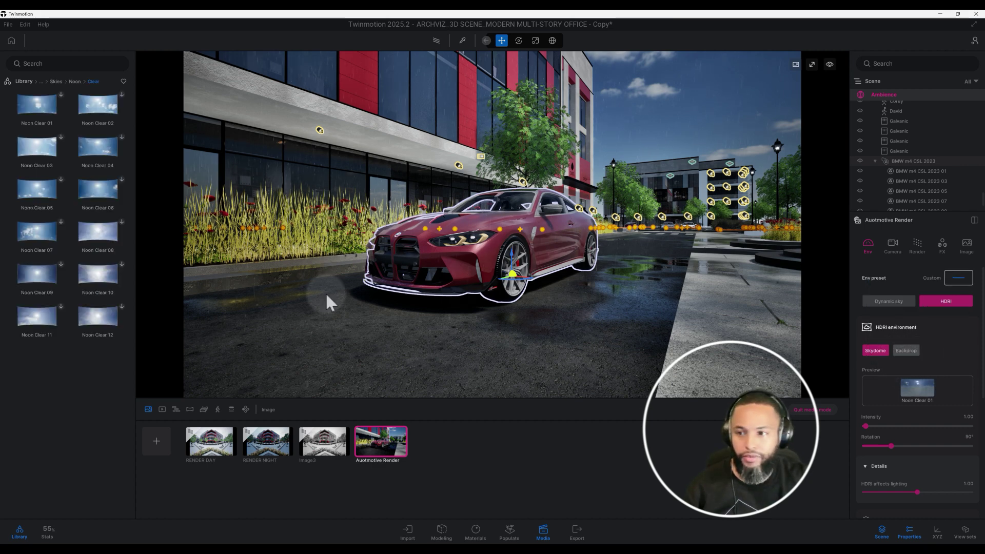
click(74, 82)
click(55, 81)
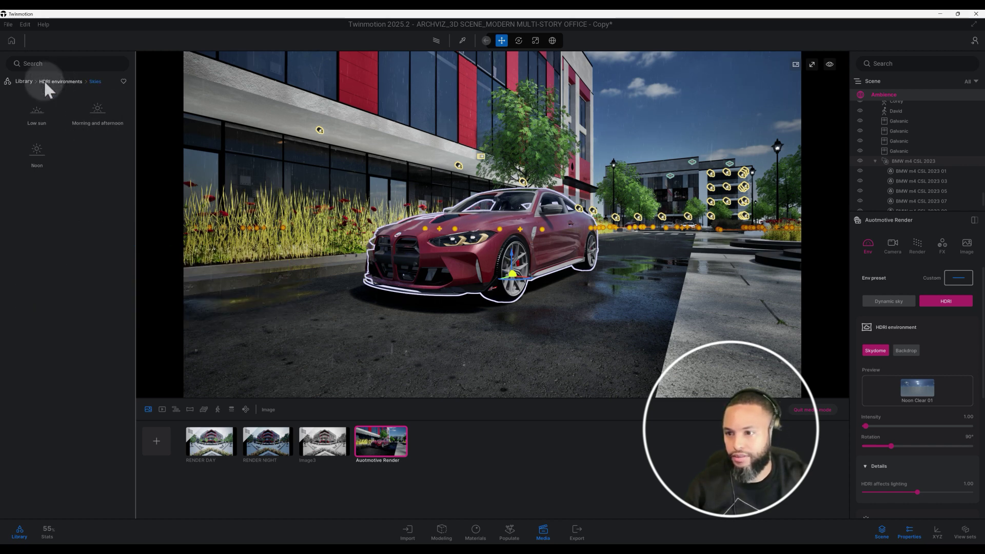
click(24, 81)
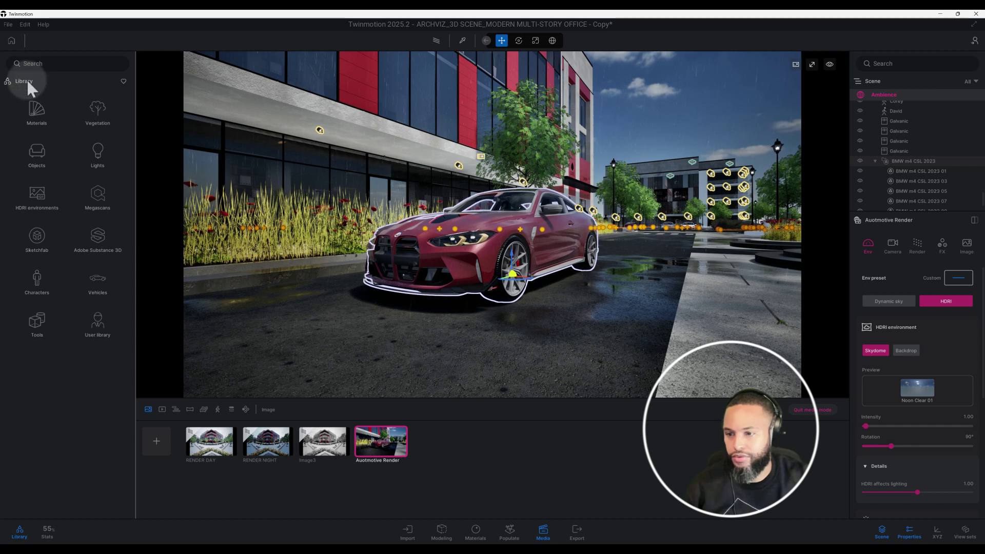
click(40, 198)
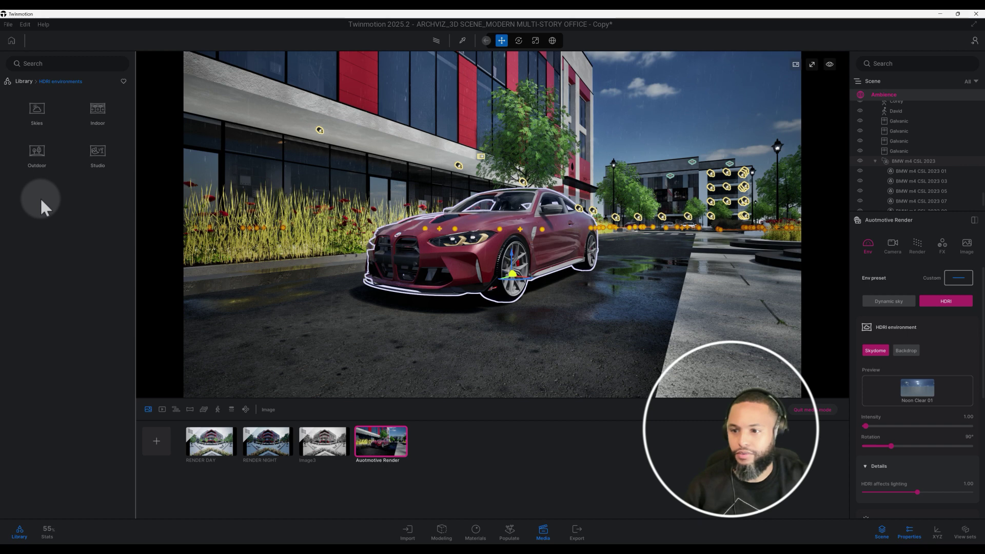
click(38, 159)
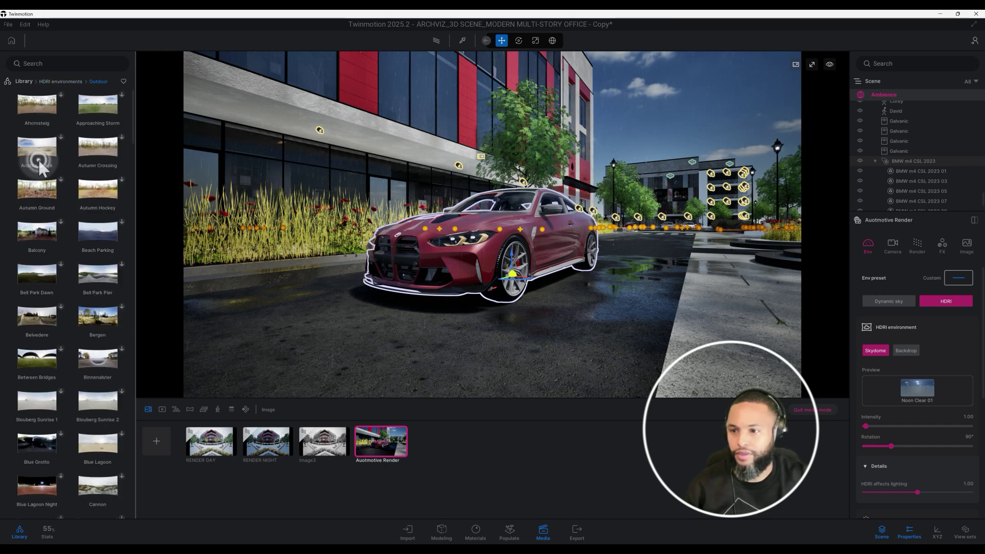
Step: Find Kloppenheim 01 among the outdoor HDRIs and drag it into the viewport
click(58, 64)
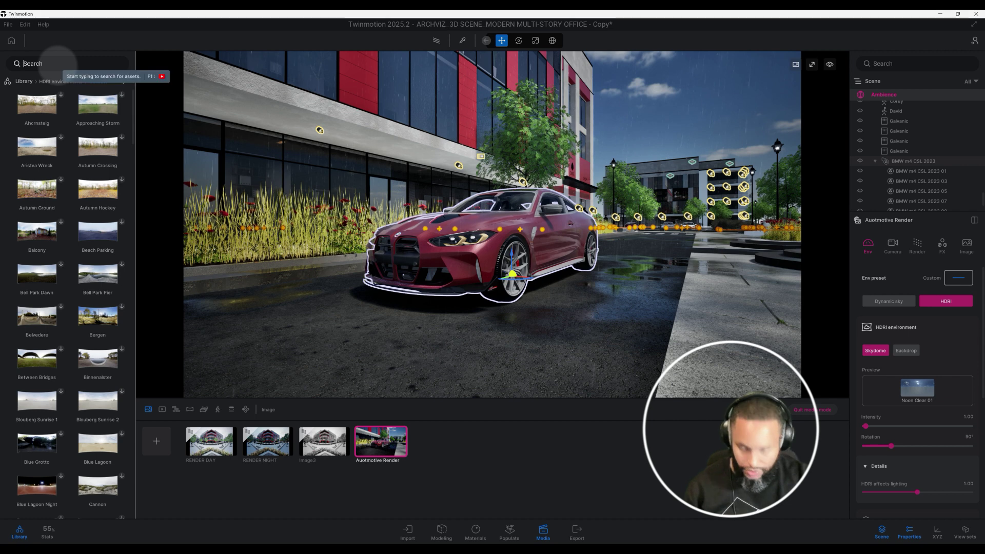
text(k)
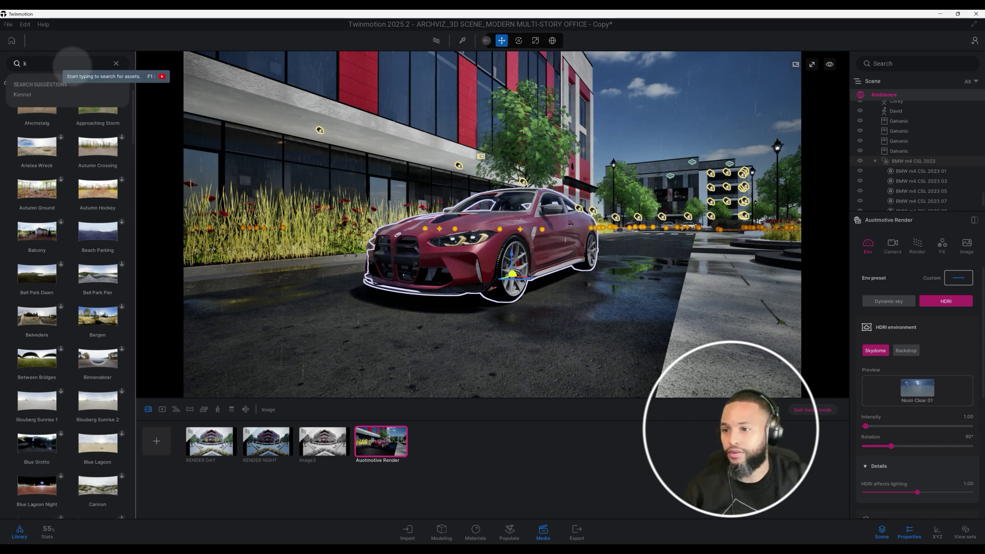
click(116, 62)
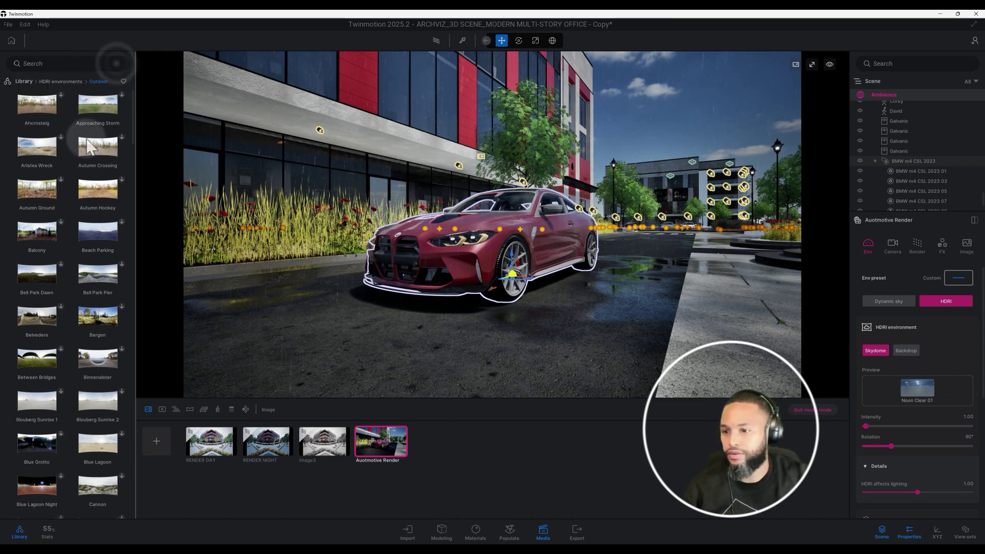
scroll(90, 154, down, 3)
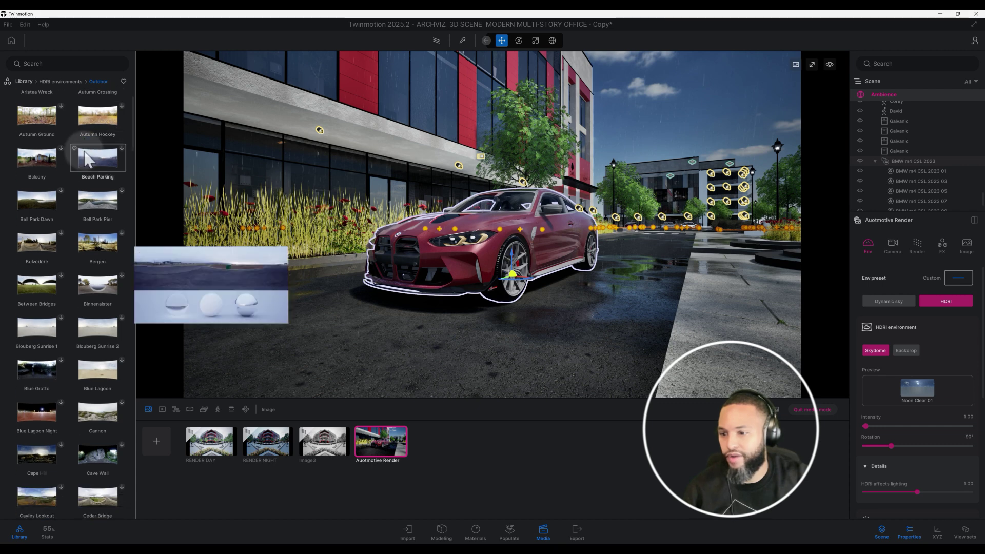
scroll(85, 154, down, 3)
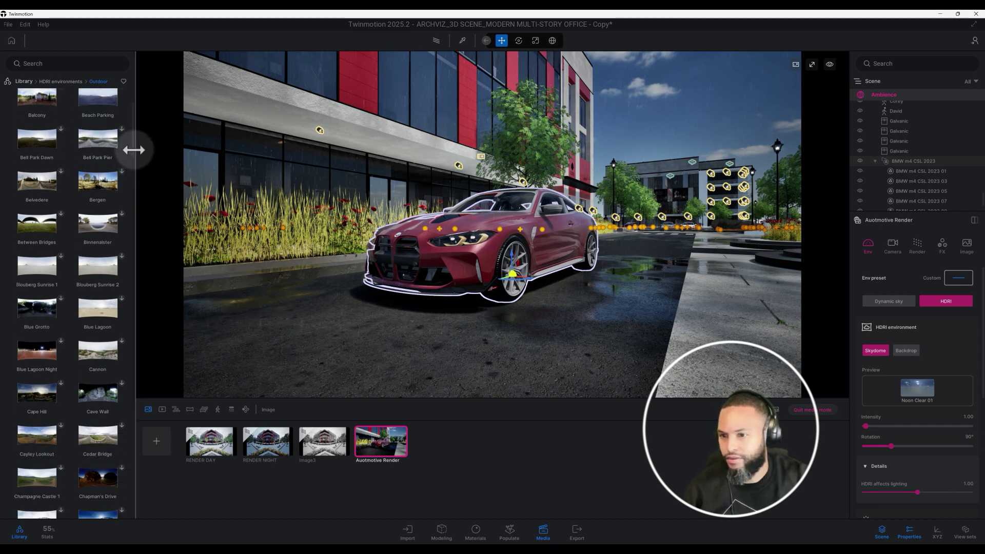
scroll(133, 154, down, 5)
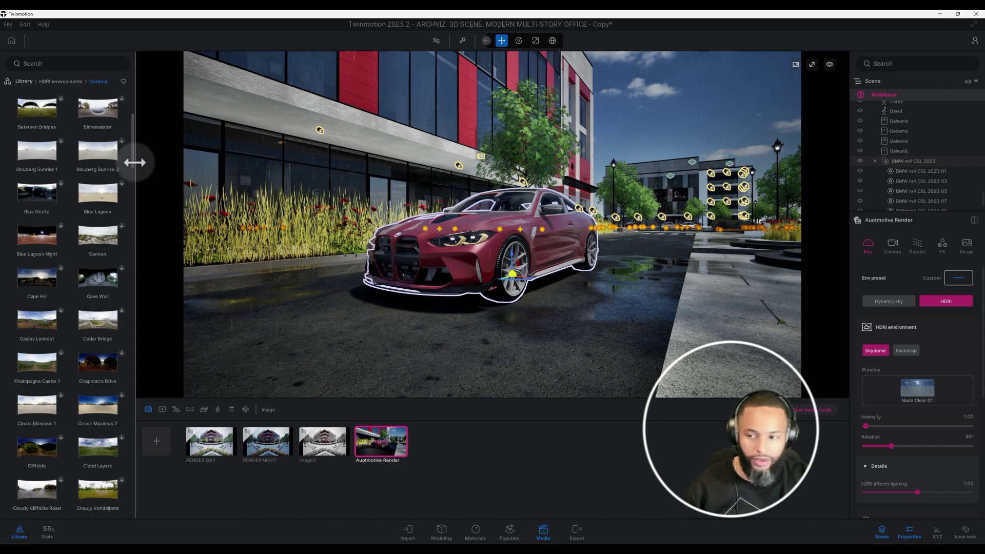
scroll(135, 163, down, 4)
scroll(134, 178, down, 7)
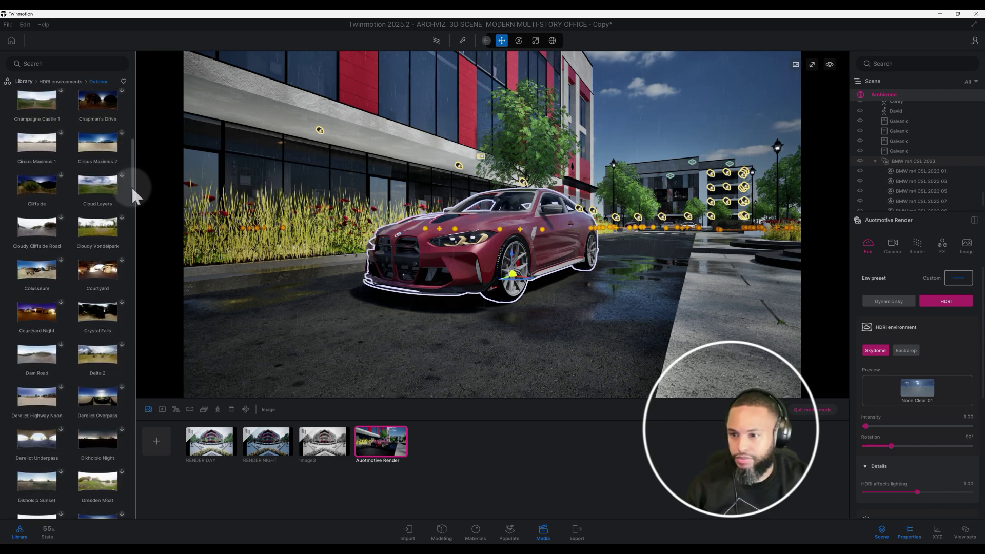
scroll(132, 188, down, 1)
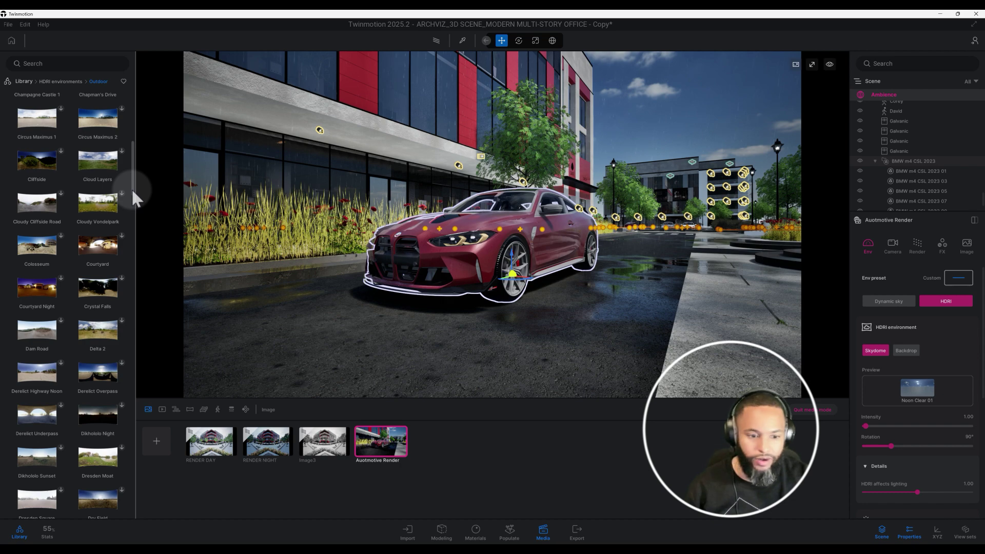
drag(131, 189, 131, 206)
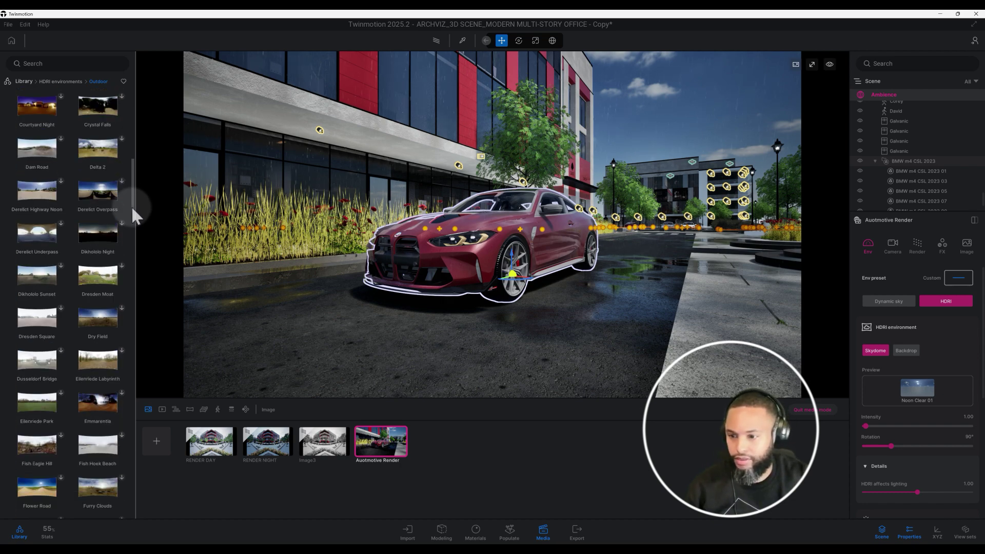
drag(131, 206, 128, 257)
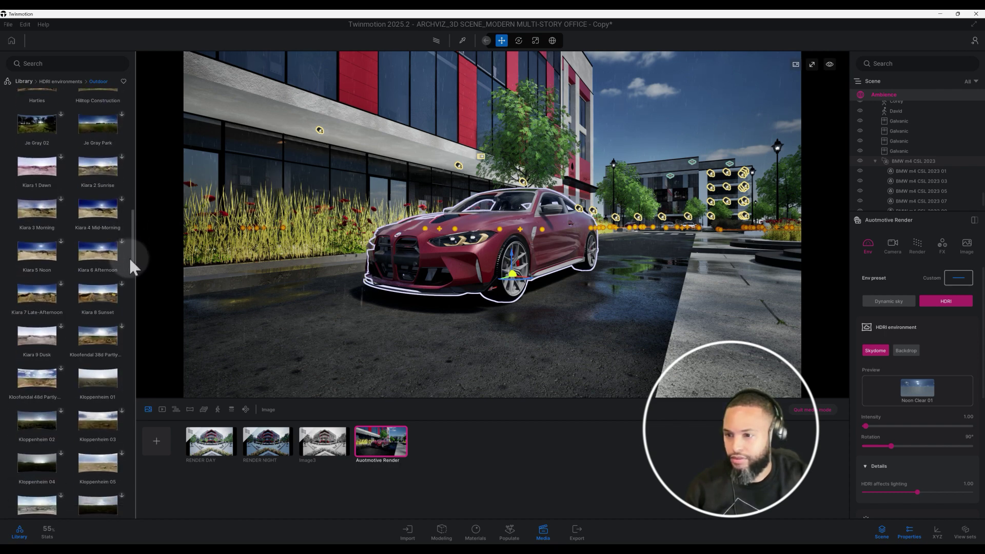
drag(129, 259, 132, 265)
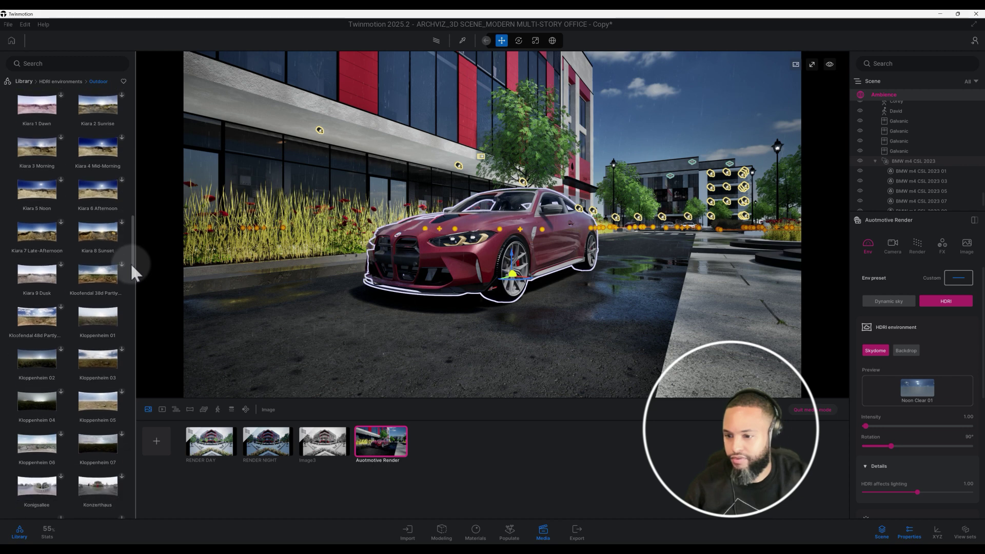
mouse_move(104, 334)
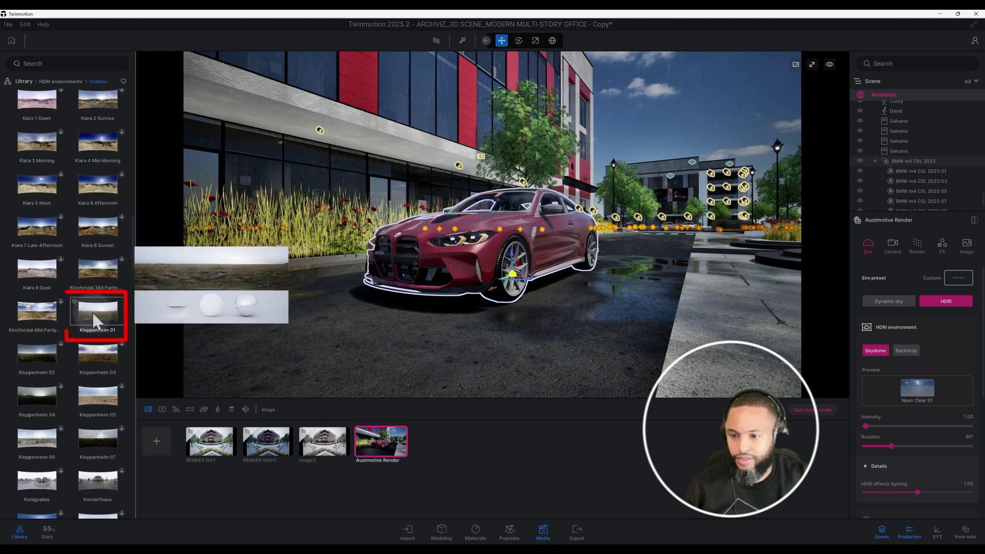
drag(92, 312, 287, 305)
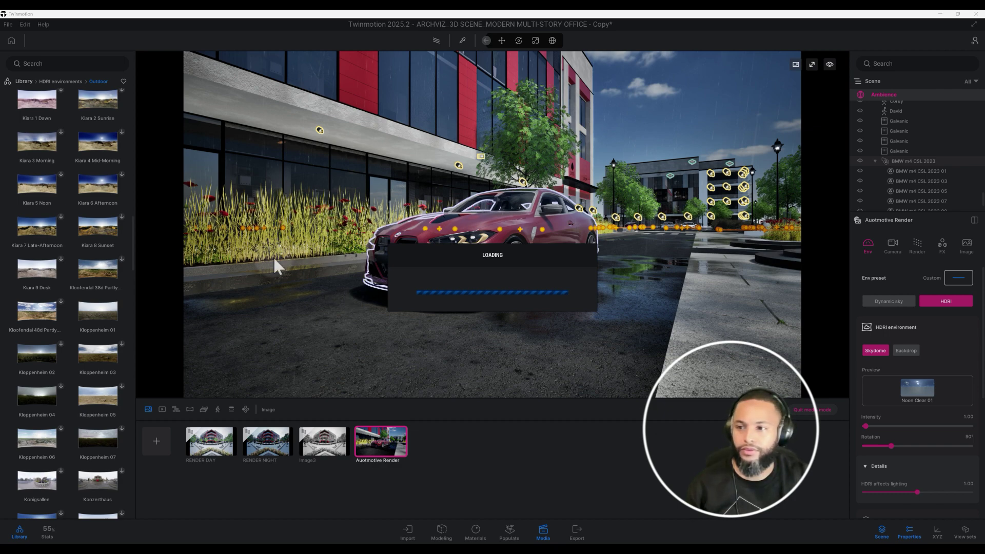
Step: Set the Kloppenheim 01 HDRI intensity to 1.30 and its rotation to 254°
click(24, 81)
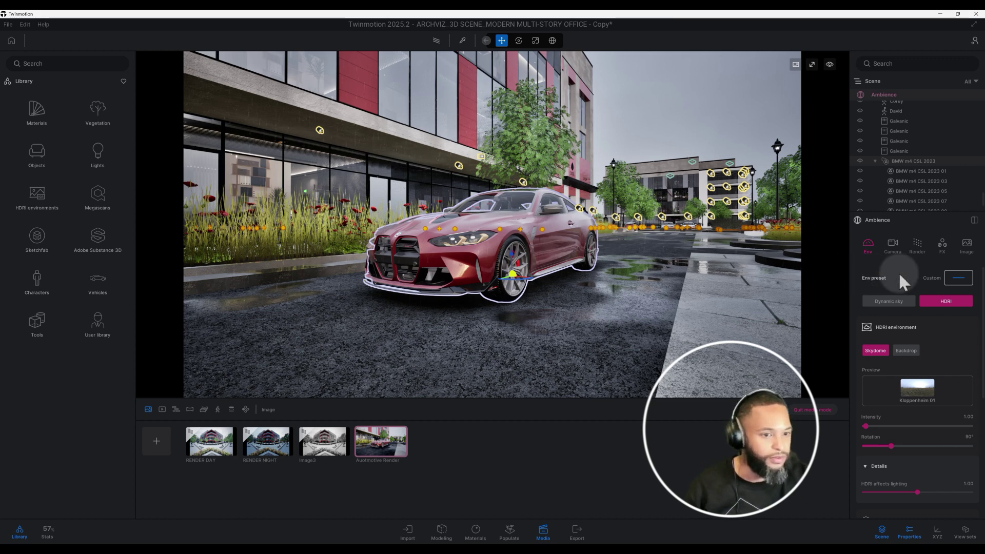
scroll(918, 318, down, 1)
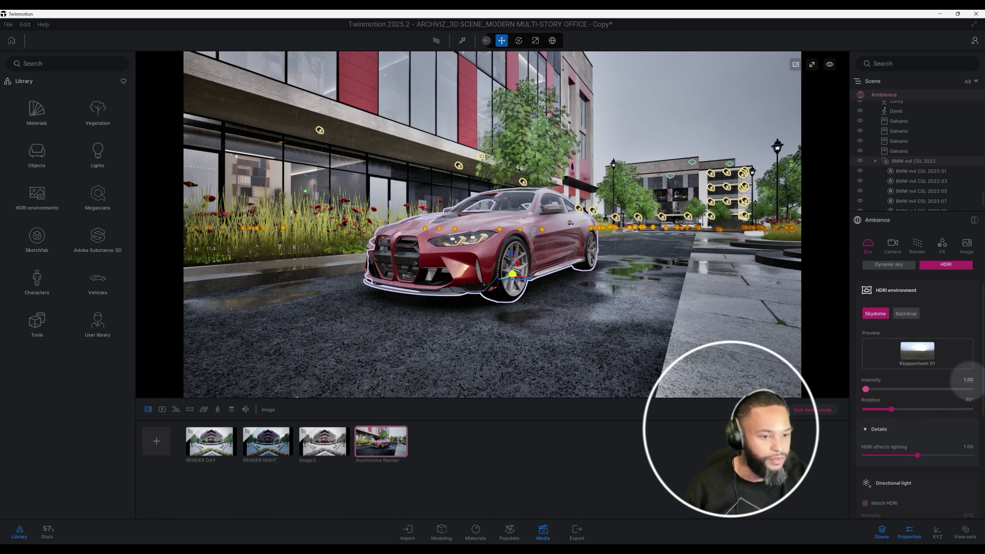
click(969, 383)
text(1)
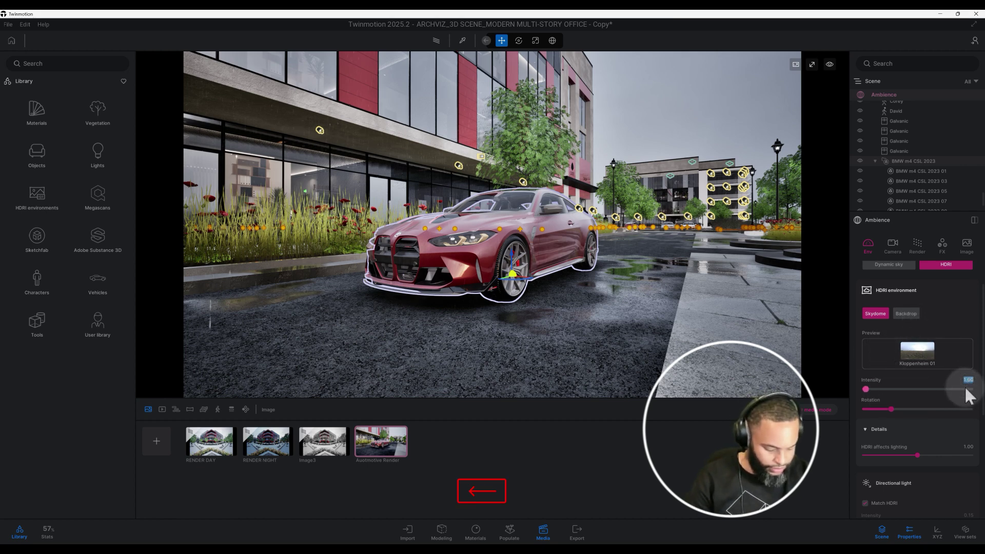
text(.3)
key(Return)
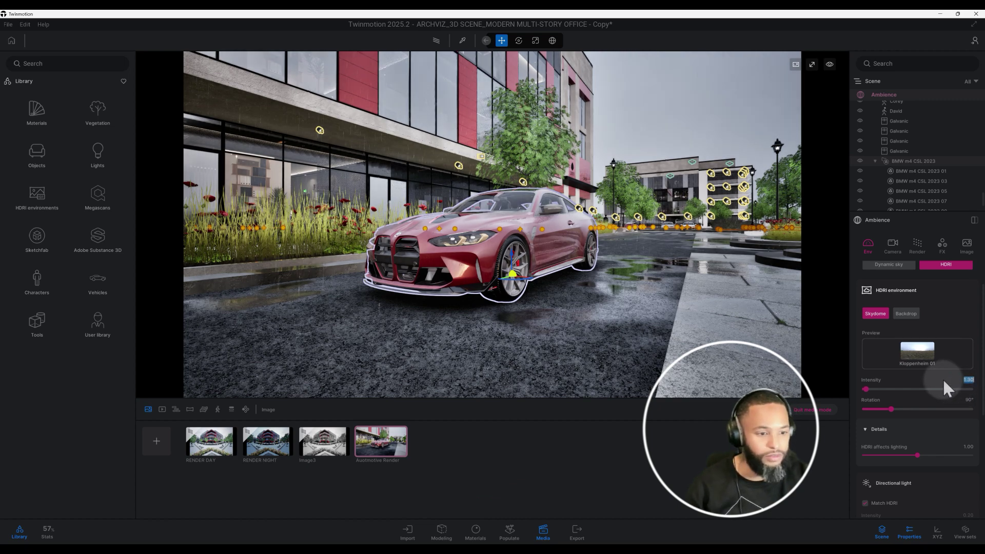
scroll(944, 383, down, 2)
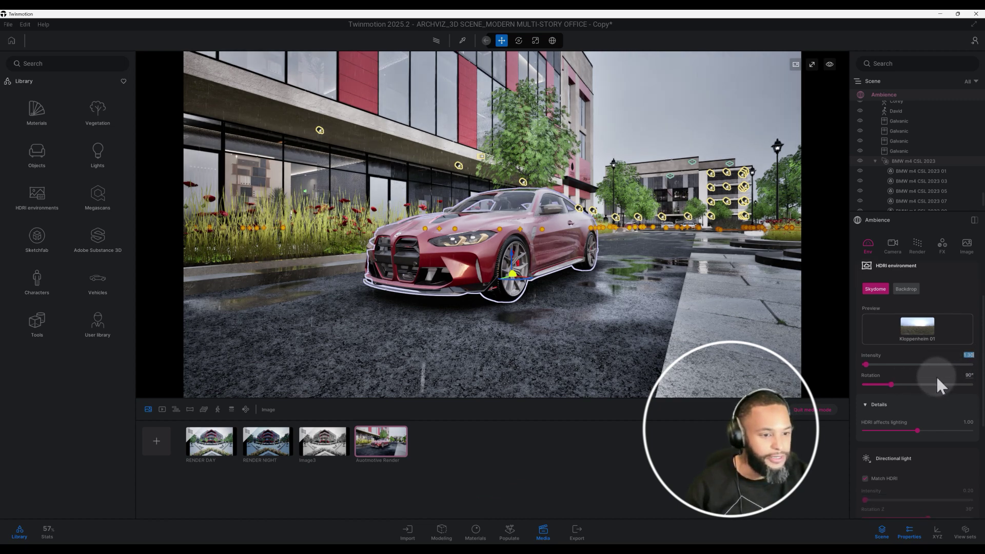
click(972, 375)
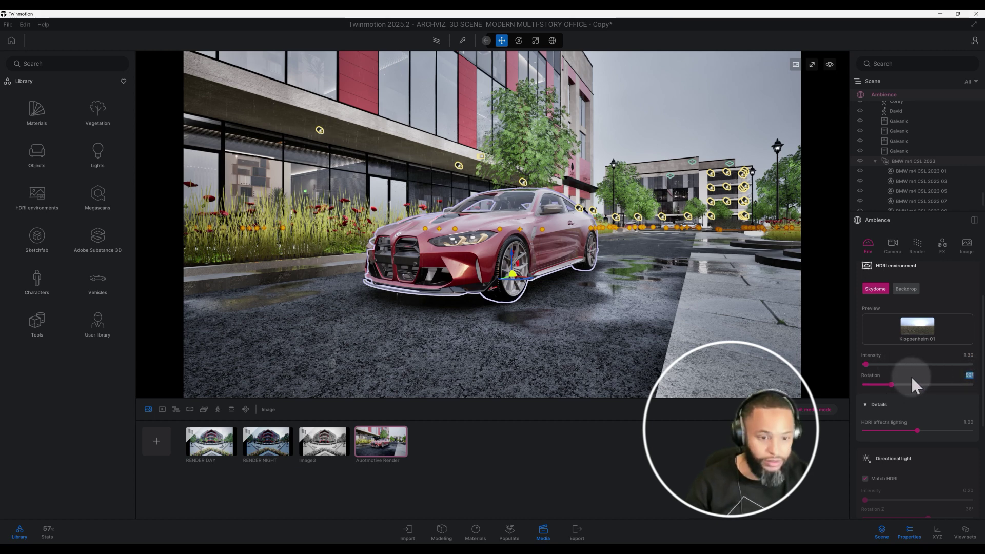
text(25)
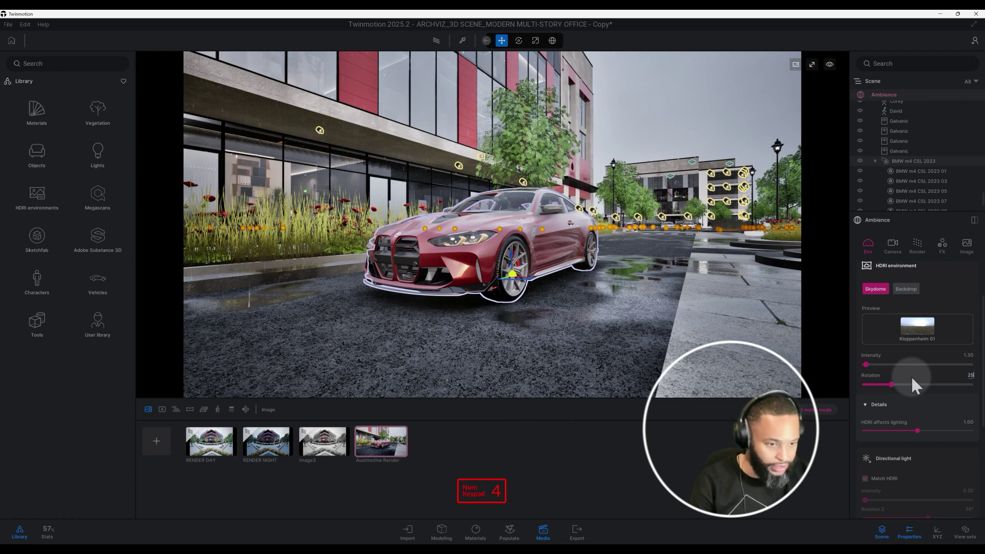
text(43)
key(BackSpace)
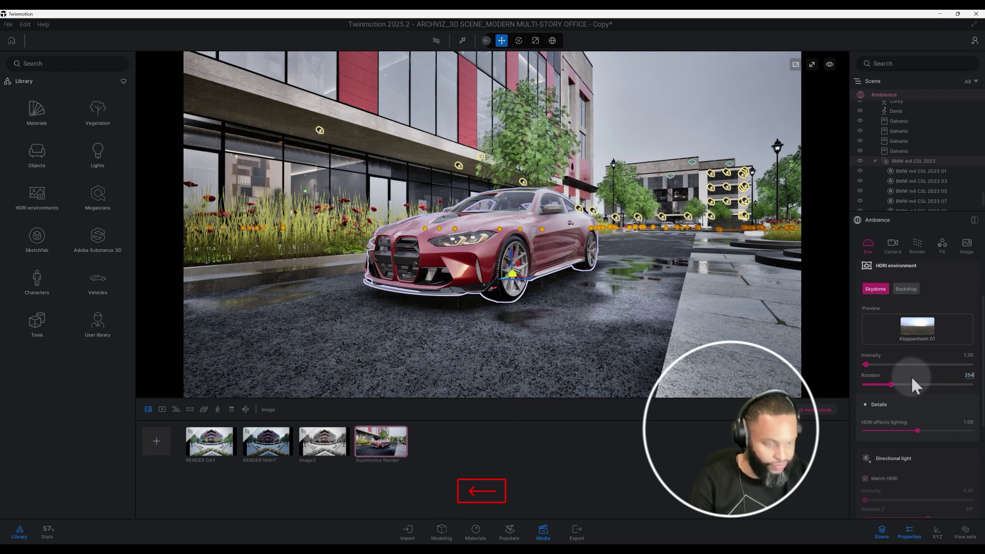
key(Return)
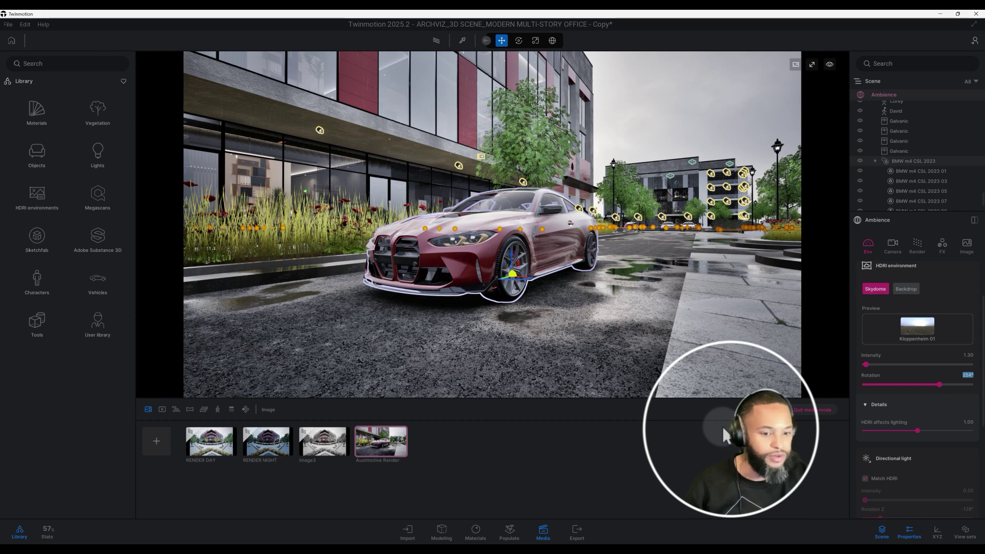
click(387, 454)
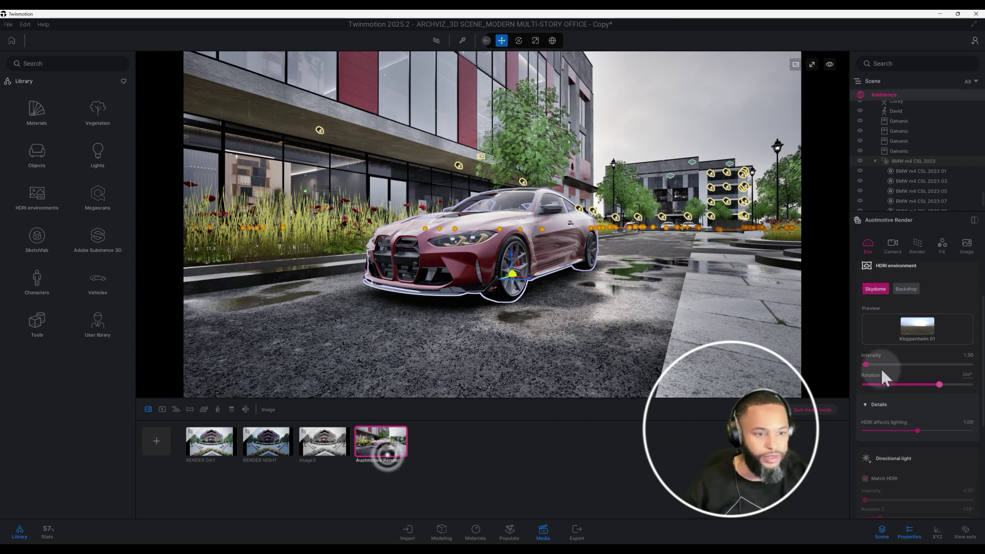
Step: Switch Automotive Render to Path tracer at Medium quality, showing 64 samples and 8 bounces
click(917, 243)
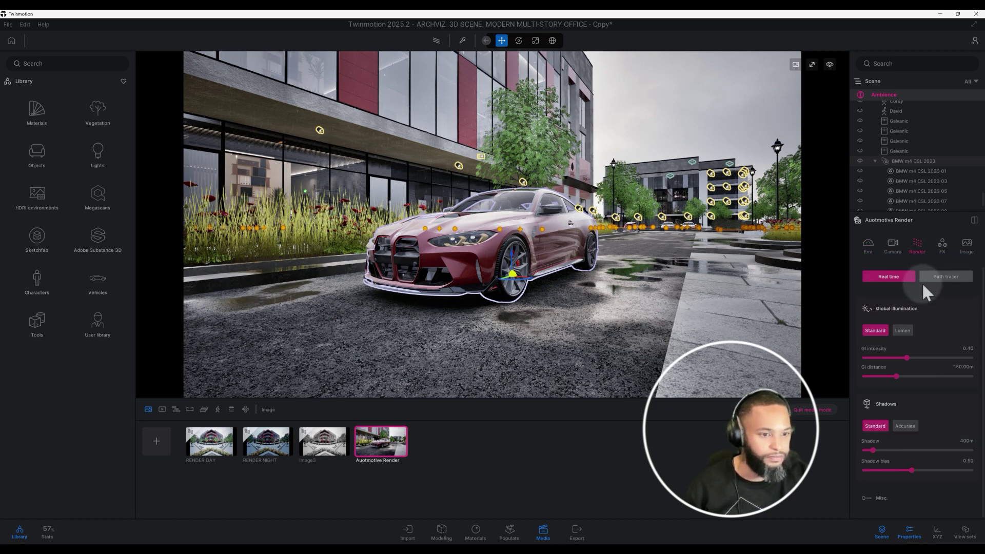
click(947, 277)
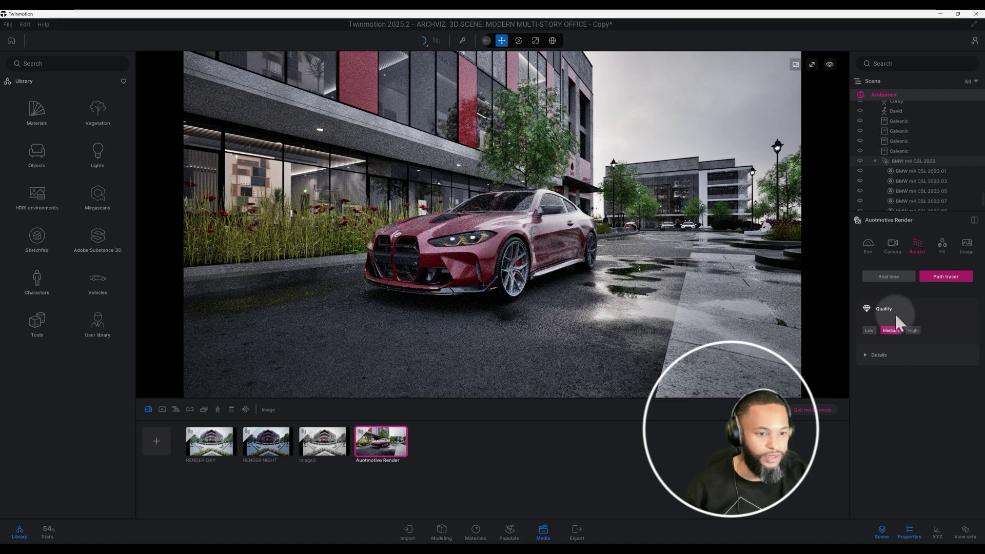
click(880, 355)
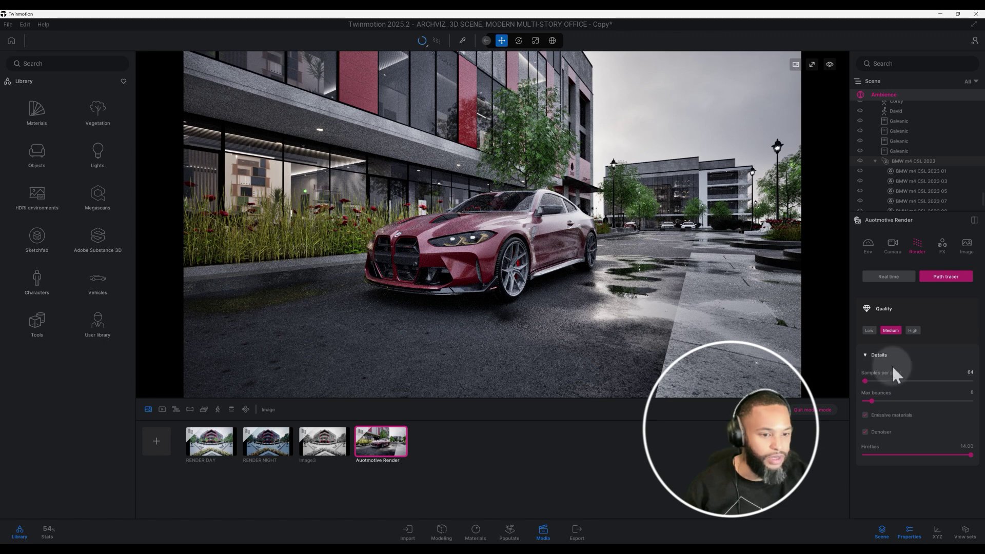
mouse_move(897, 379)
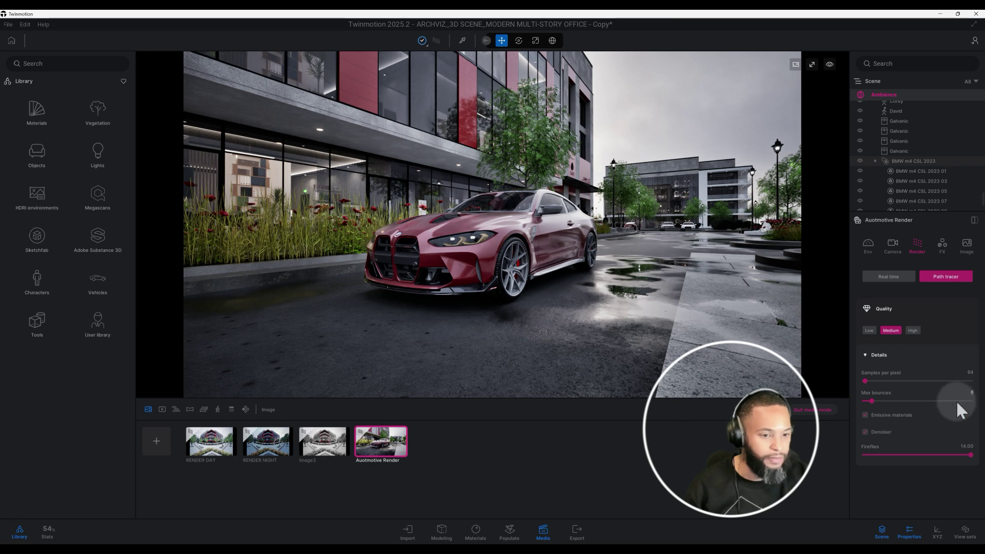
mouse_move(866, 420)
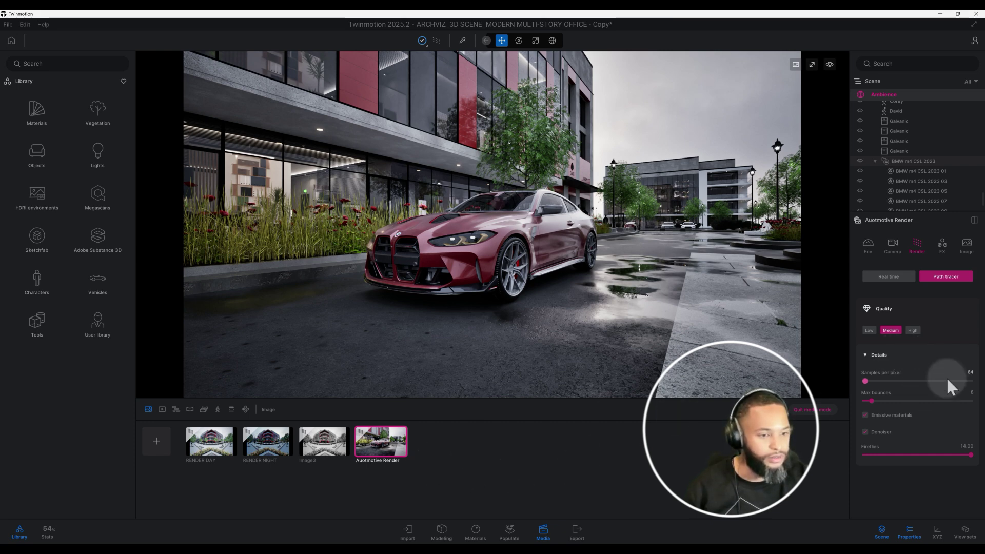
Step: Collapse the directional light details in Env and display the camera settings (18mm lens)
click(868, 243)
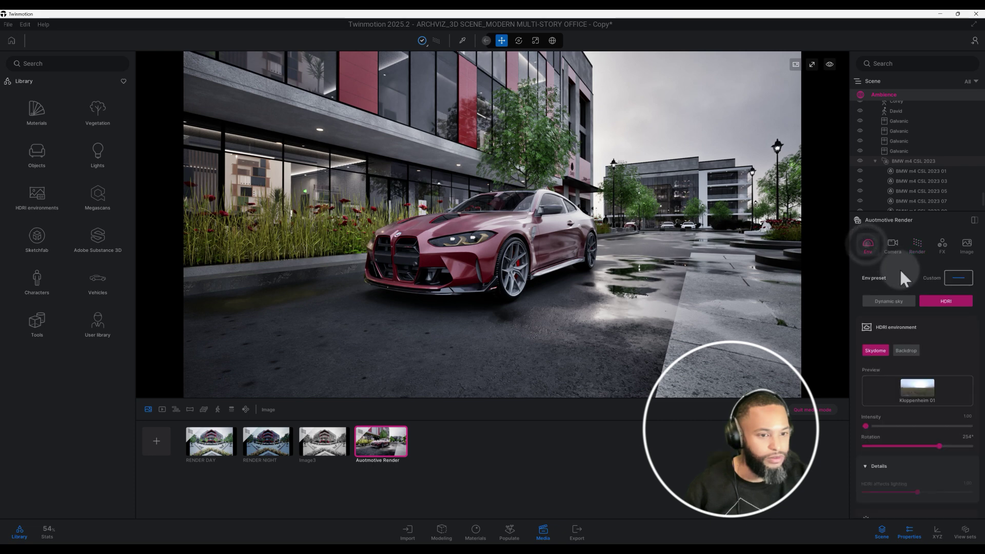
scroll(931, 334, down, 2)
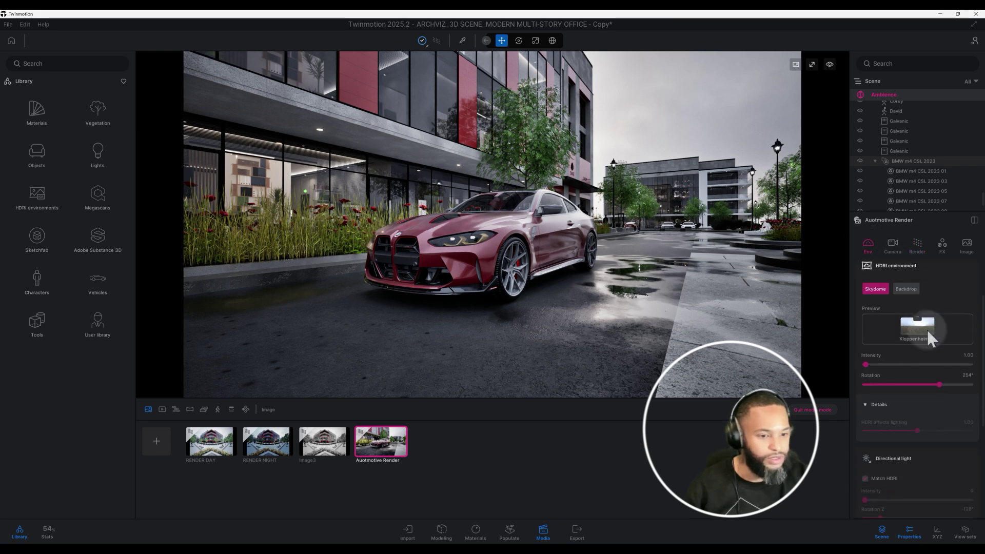
scroll(932, 339, down, 2)
scroll(929, 338, down, 2)
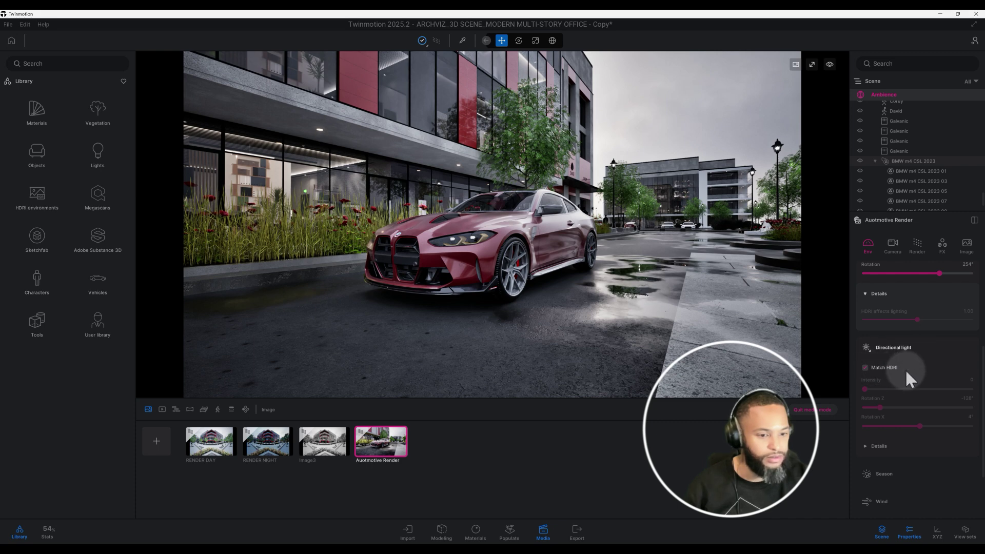
scroll(909, 379, down, 1)
click(894, 409)
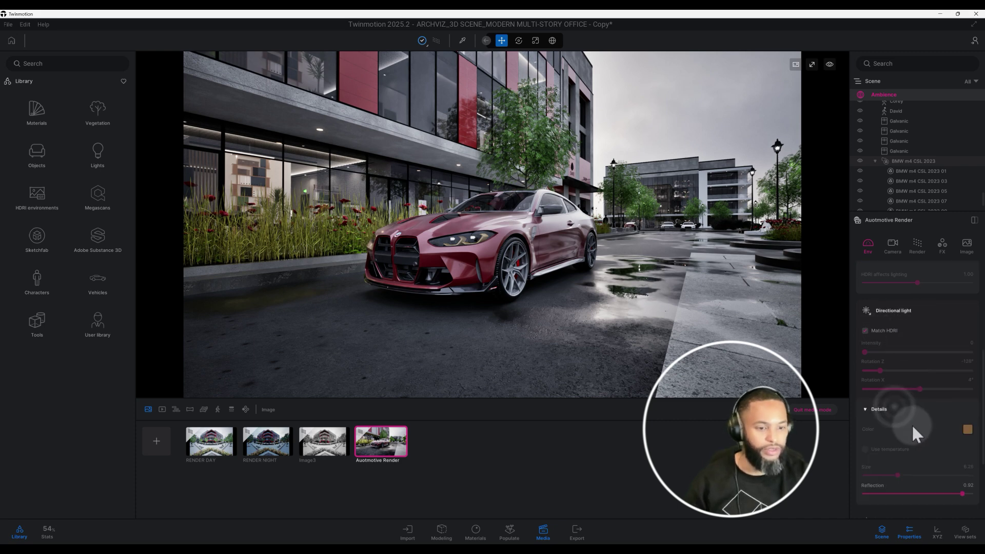
scroll(908, 430, down, 1)
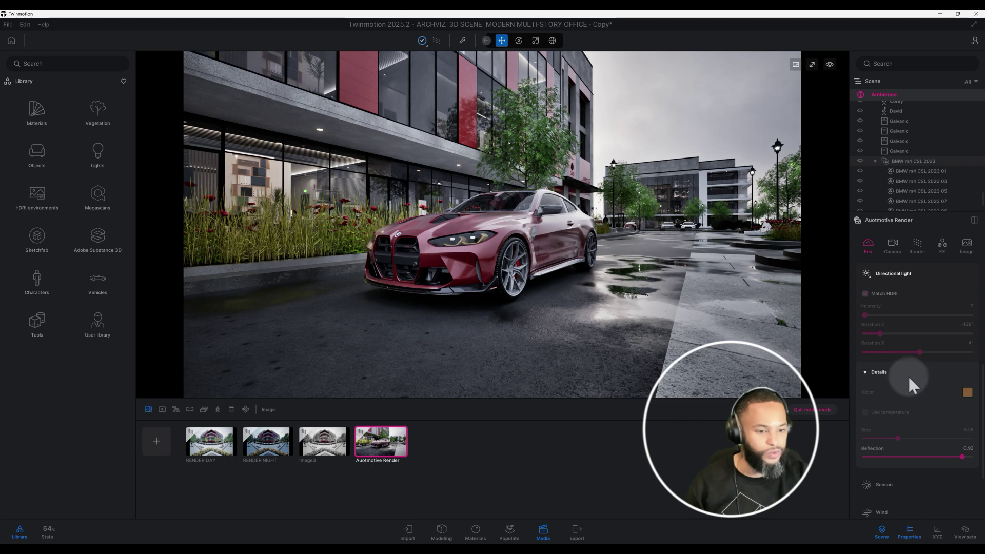
click(867, 373)
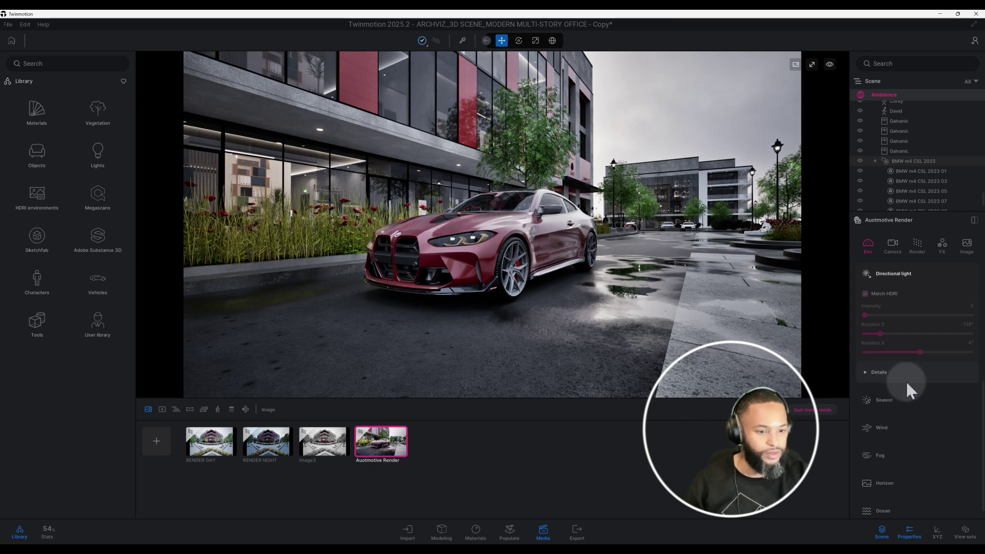
scroll(908, 389, down, 1)
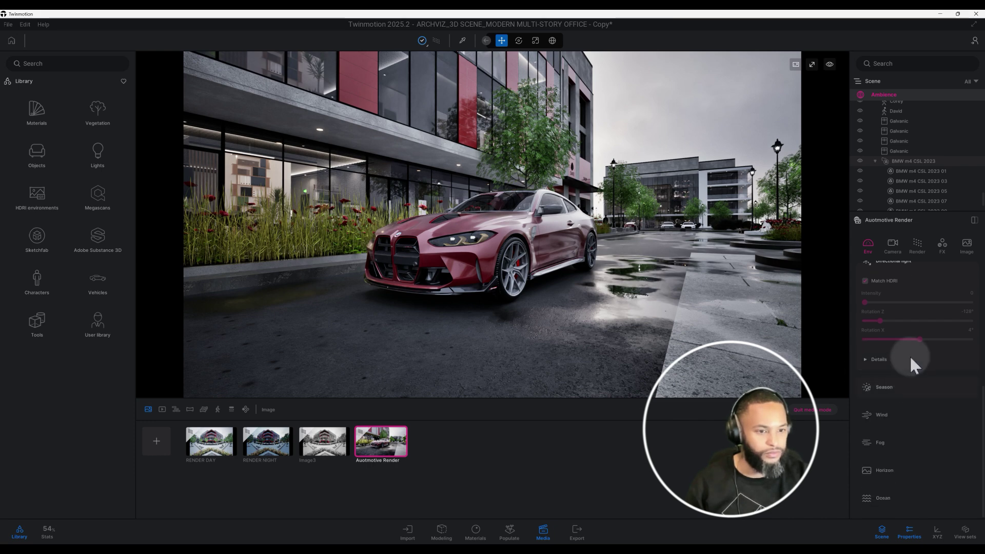
click(892, 245)
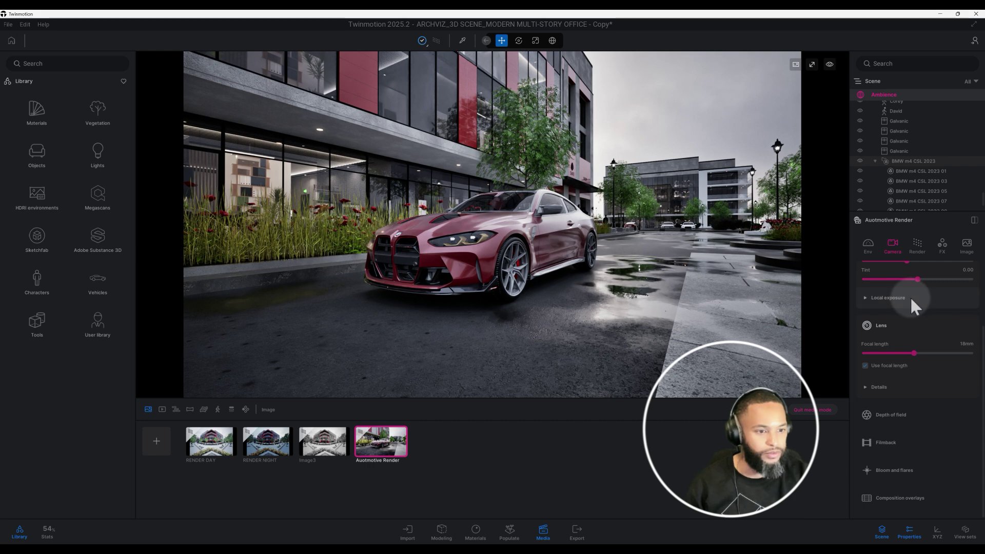
Step: Turn off auto-exposure and set the camera exposure to 0.80
scroll(912, 305, up, 3)
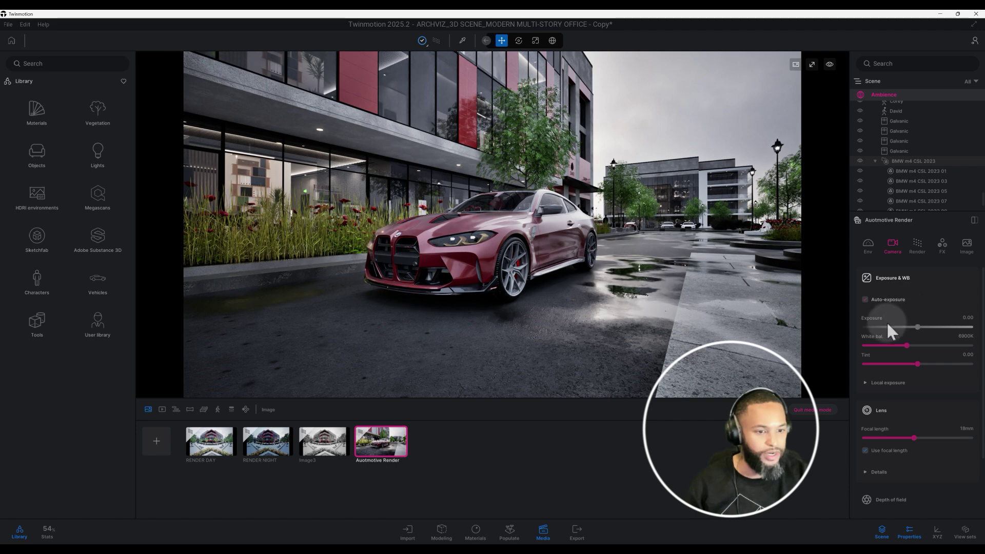
click(865, 301)
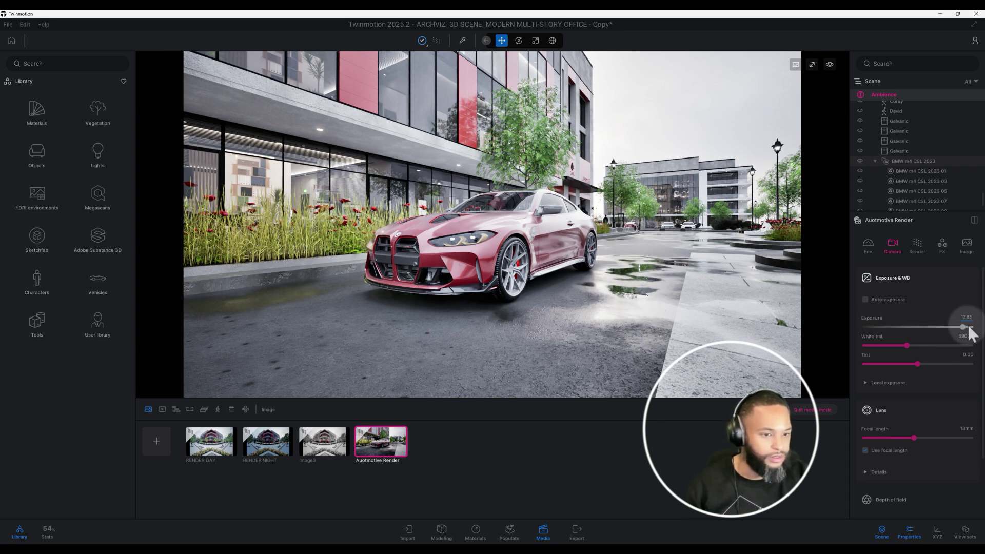
click(866, 300)
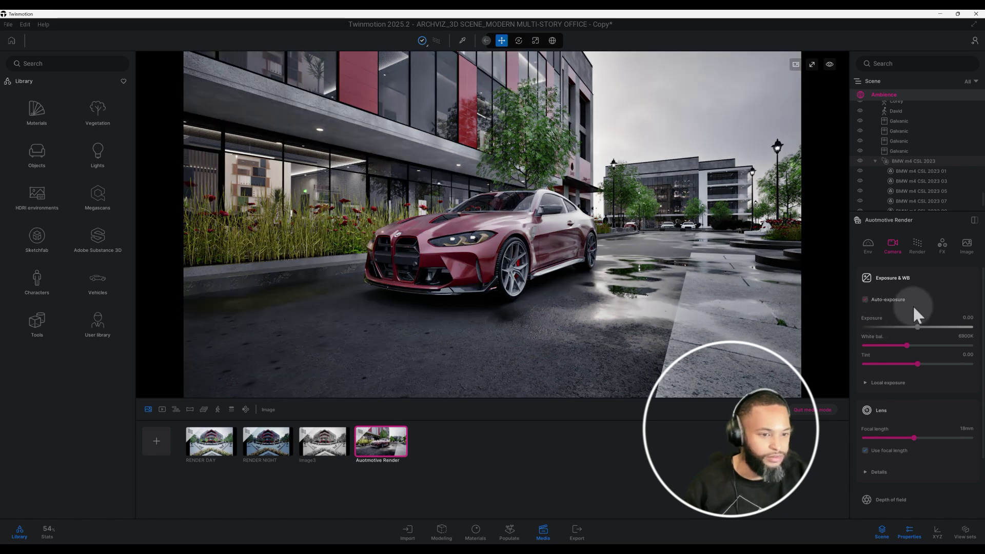
click(967, 317)
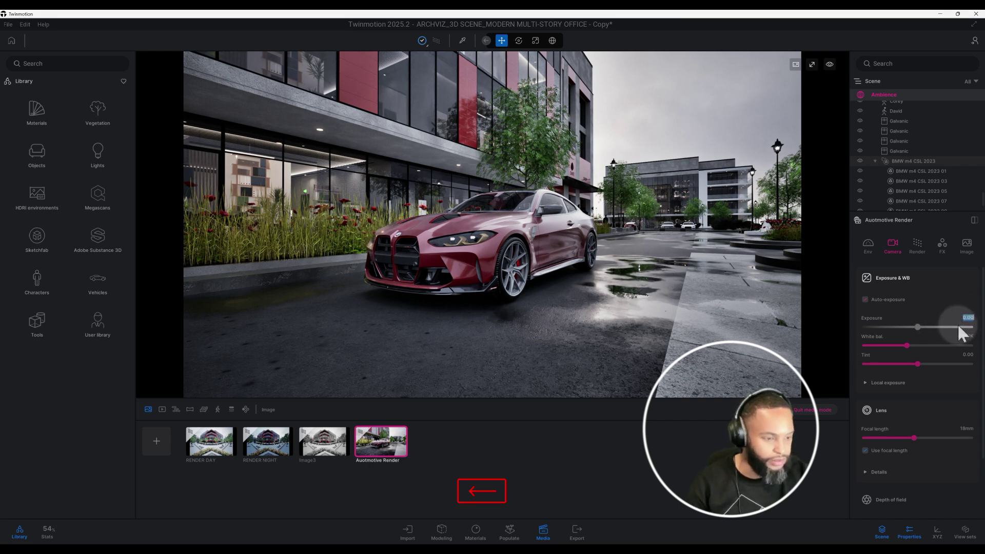
text(8)
key(Return)
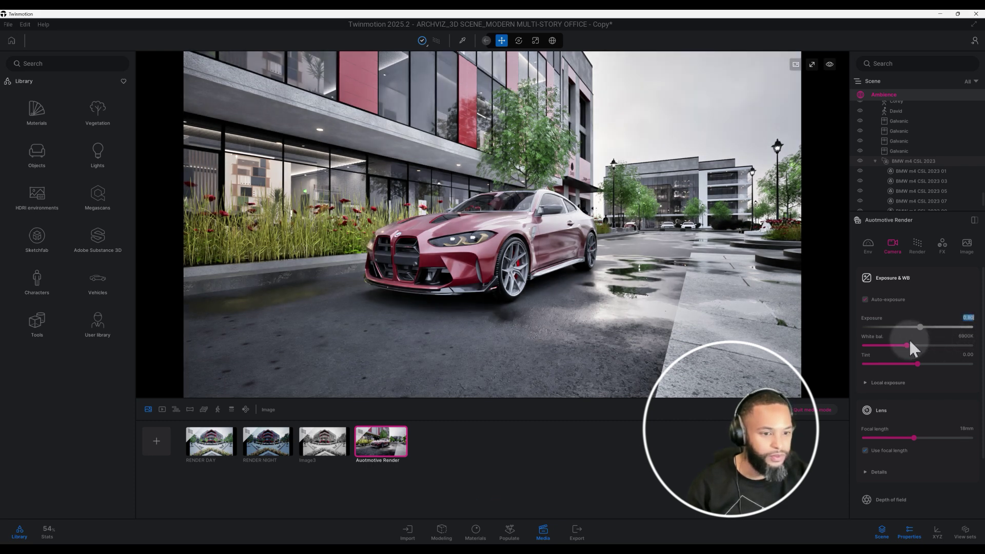
Step: Set the white balance to 4900K and the tint to -0.12
click(966, 337)
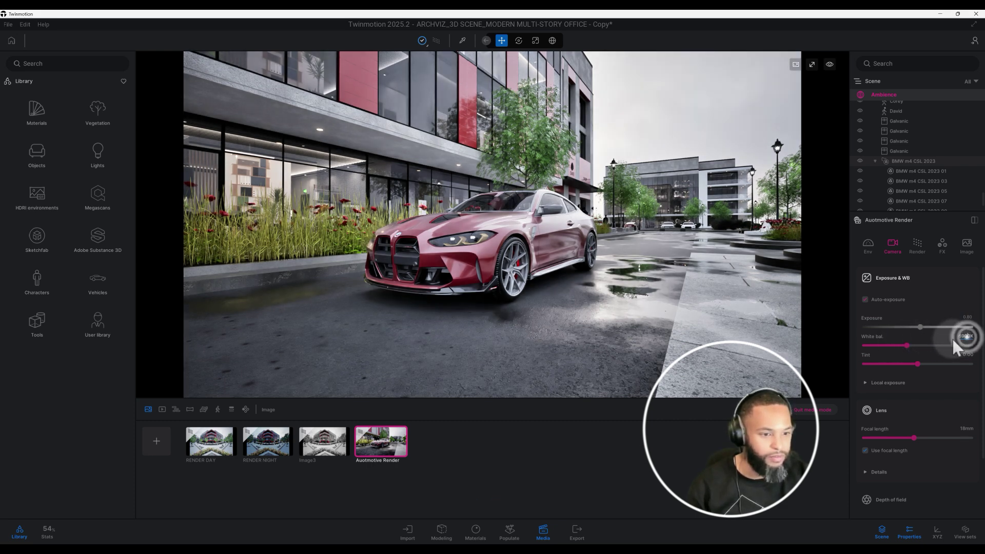
key(BackSpace)
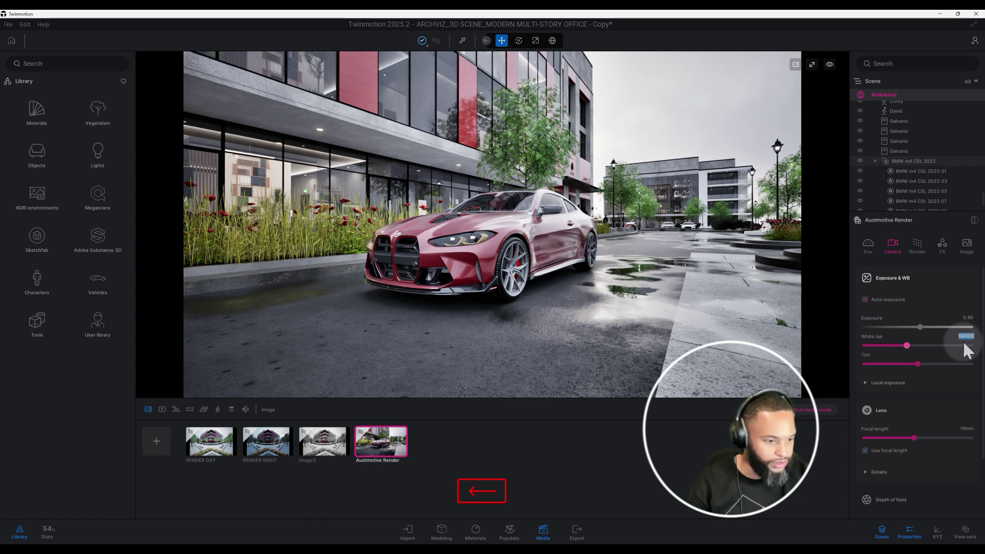
text(9)
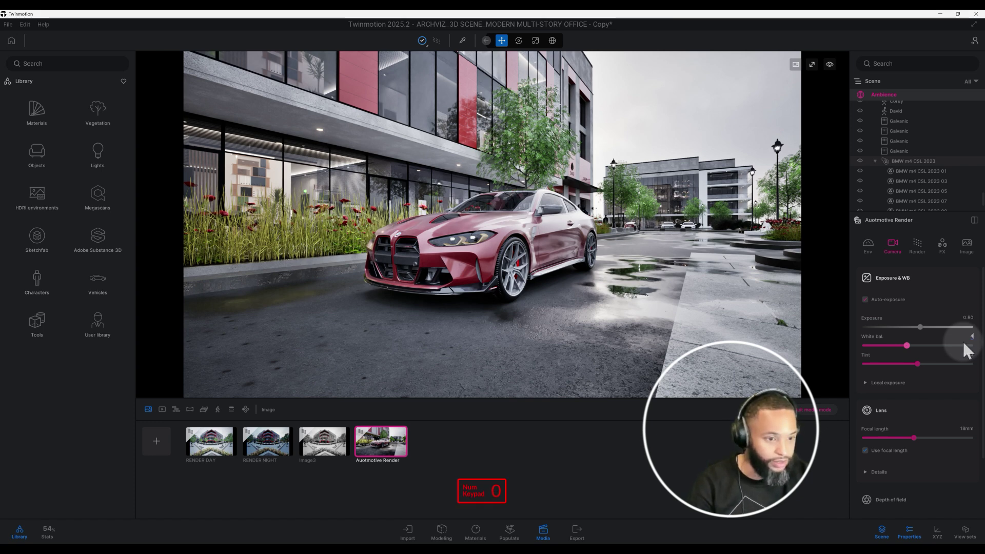
text(0)
key(Return)
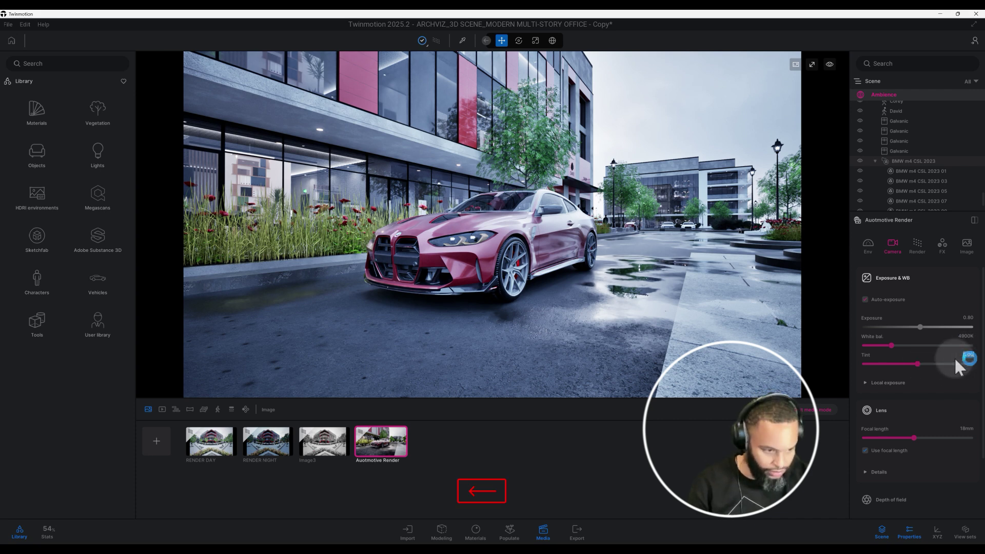
text(0)
key(BackSpace)
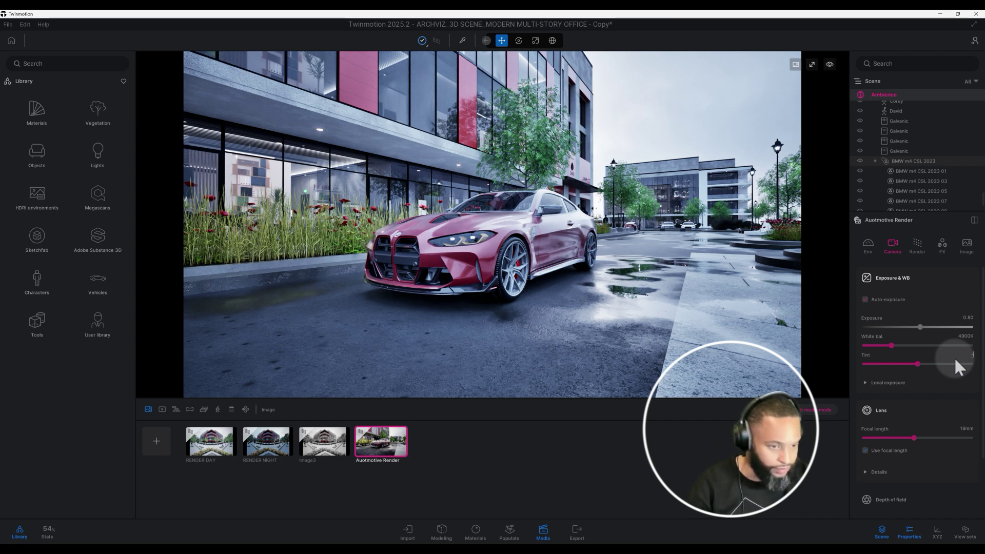
text(-0.13)
key(Return)
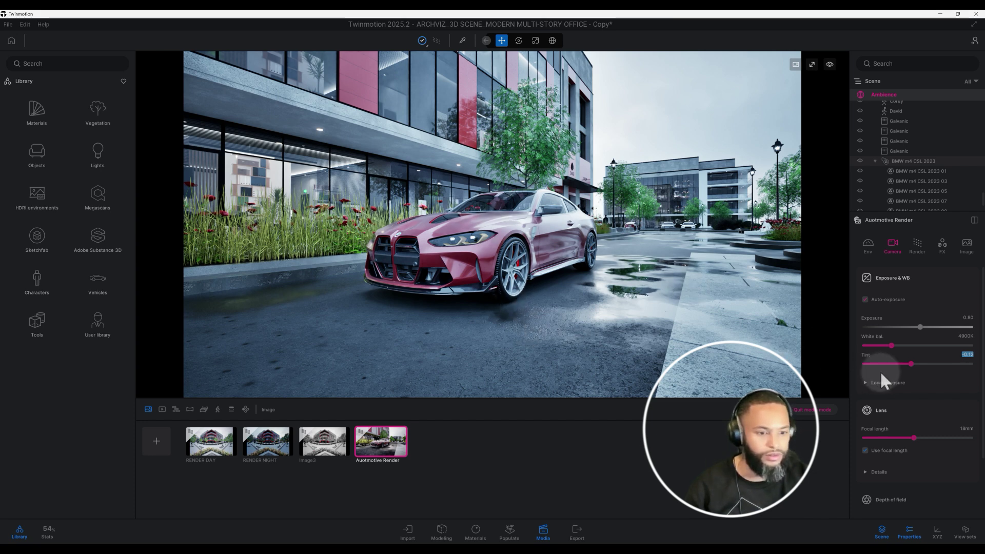
Step: Expand Local exposure and set Highlights to 0.35 and Shadows to 1.00
click(875, 385)
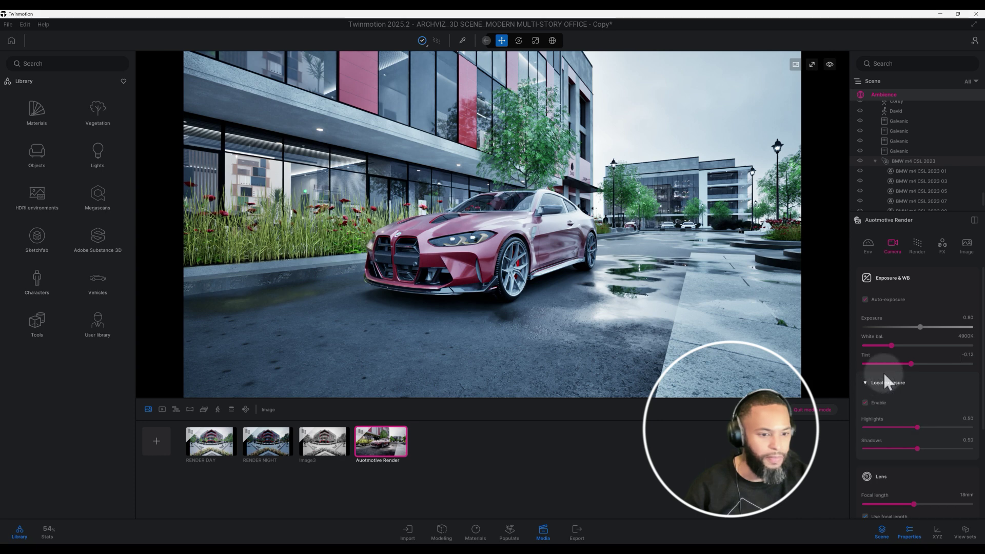
scroll(882, 371, down, 2)
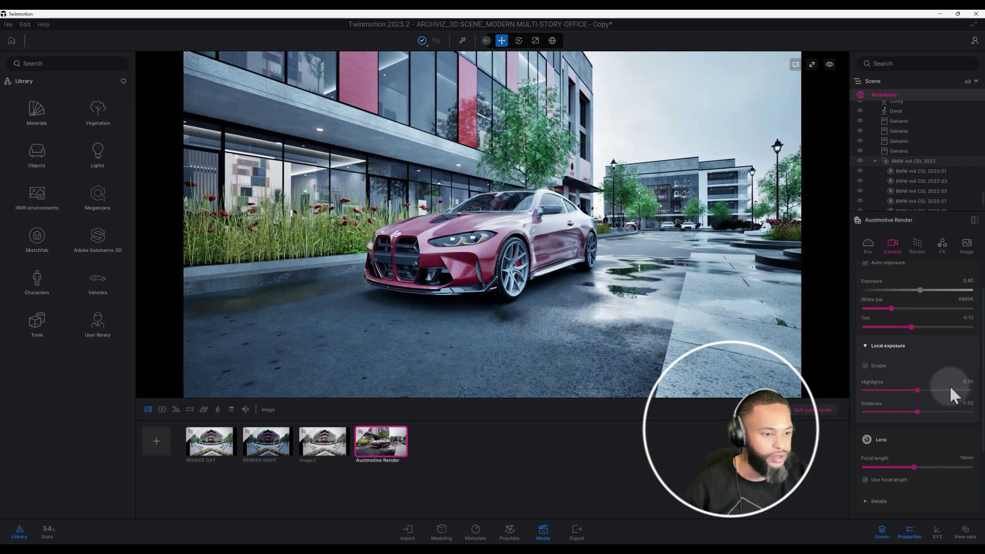
double_click(965, 382)
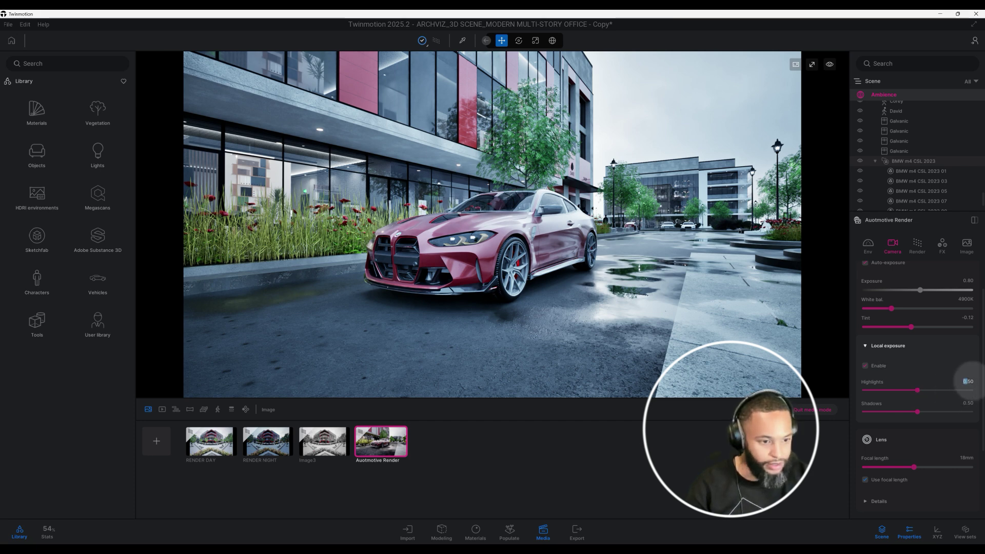
double_click(968, 381)
key(BackSpace)
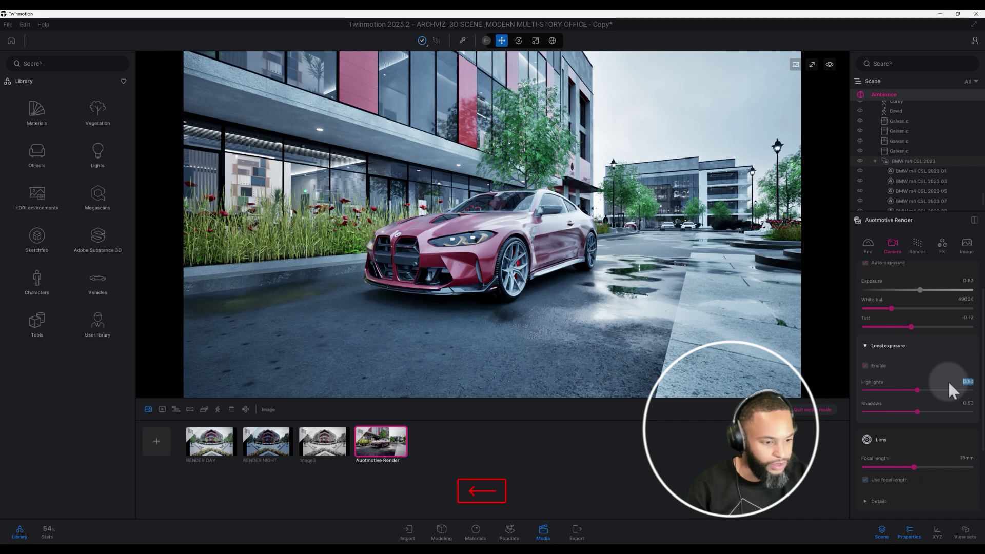
text(.)
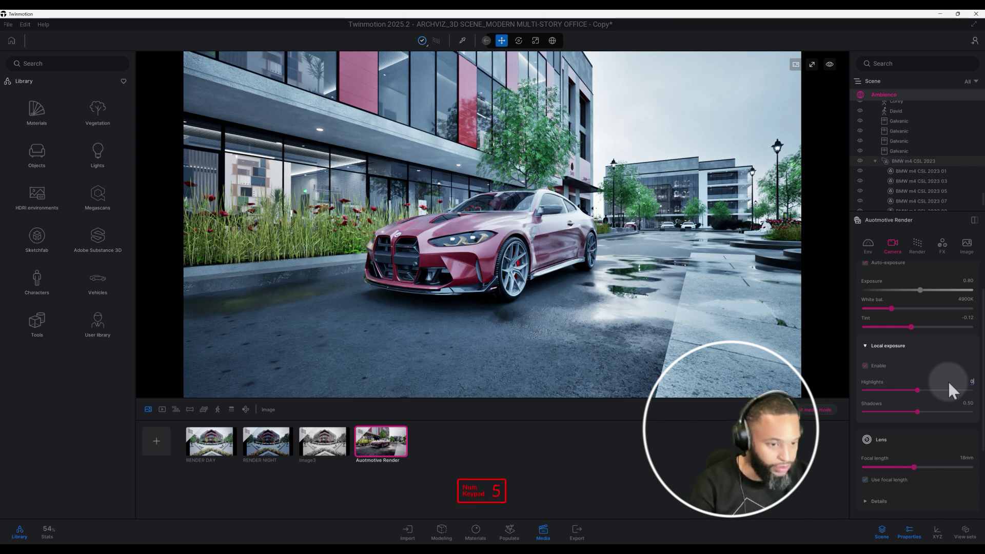
key(Return)
click(968, 403)
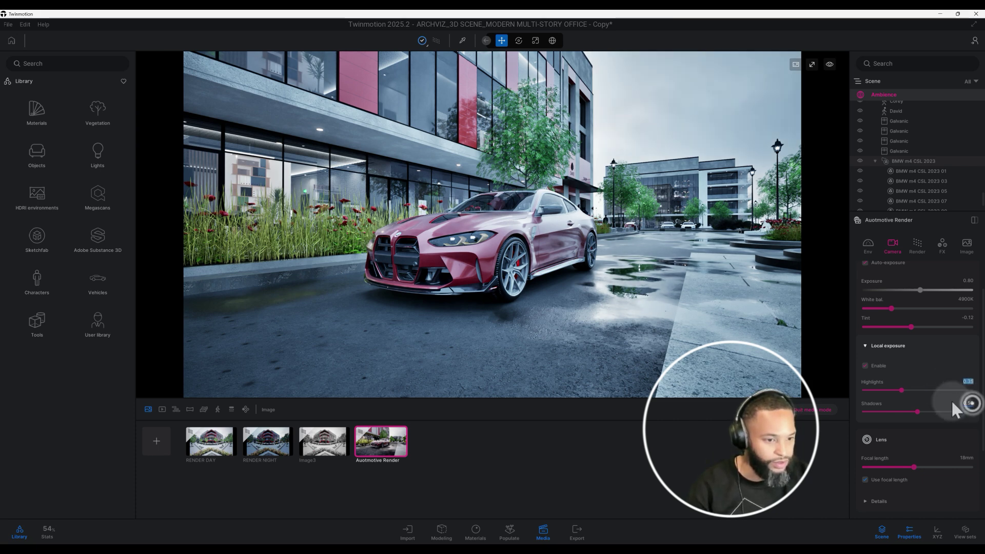
key(BackSpace)
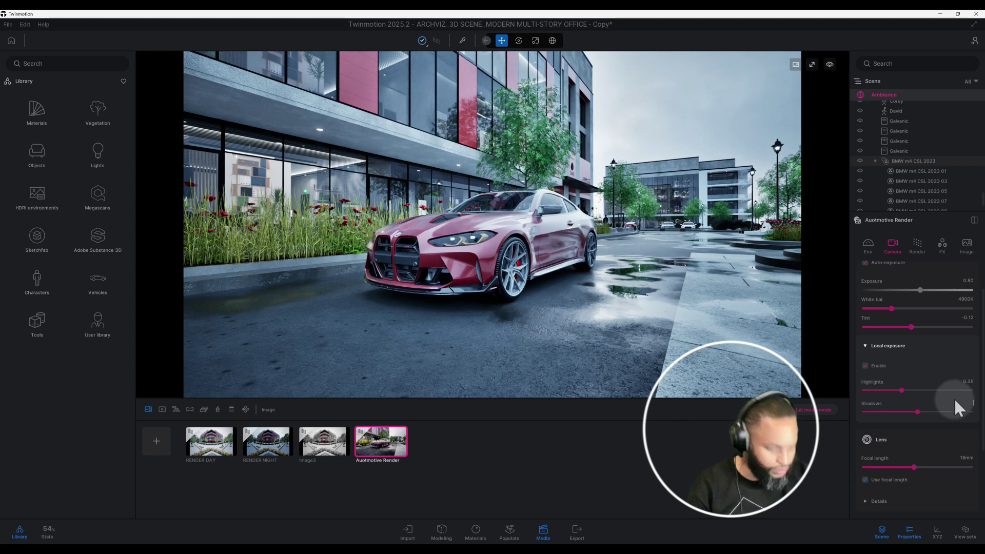
text(1)
key(Return)
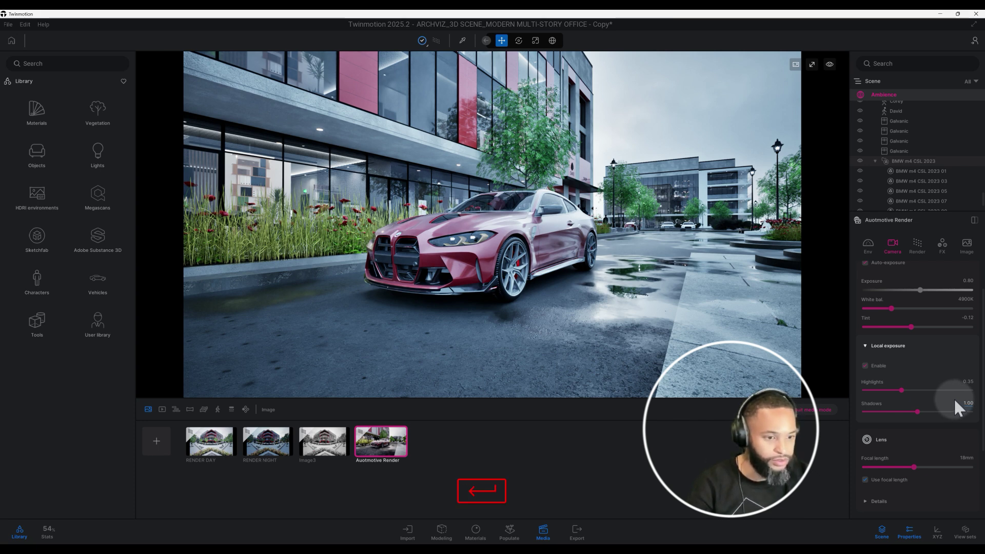
scroll(956, 395, down, 1)
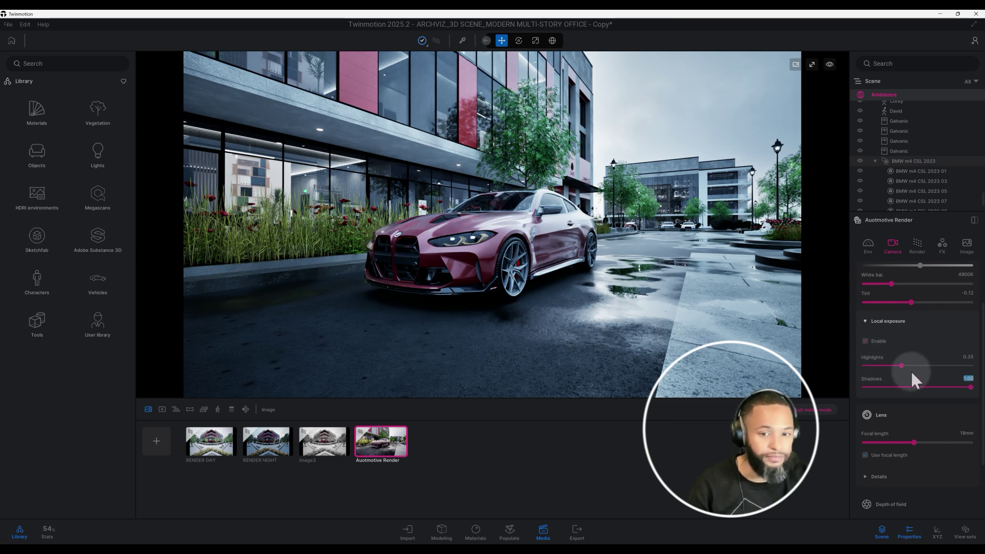
scroll(941, 393, down, 2)
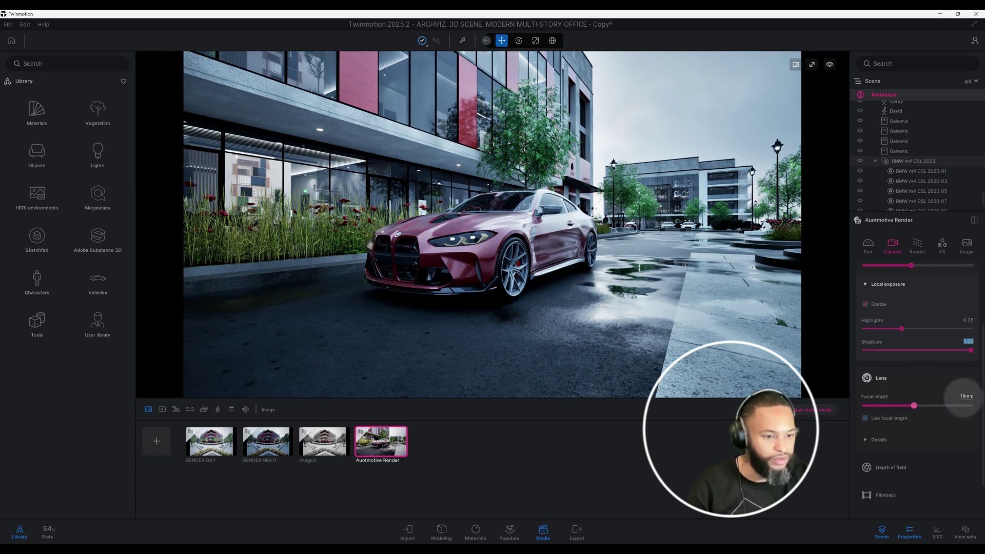
Step: Change the camera focal length from 18mm to 22mm
click(966, 397)
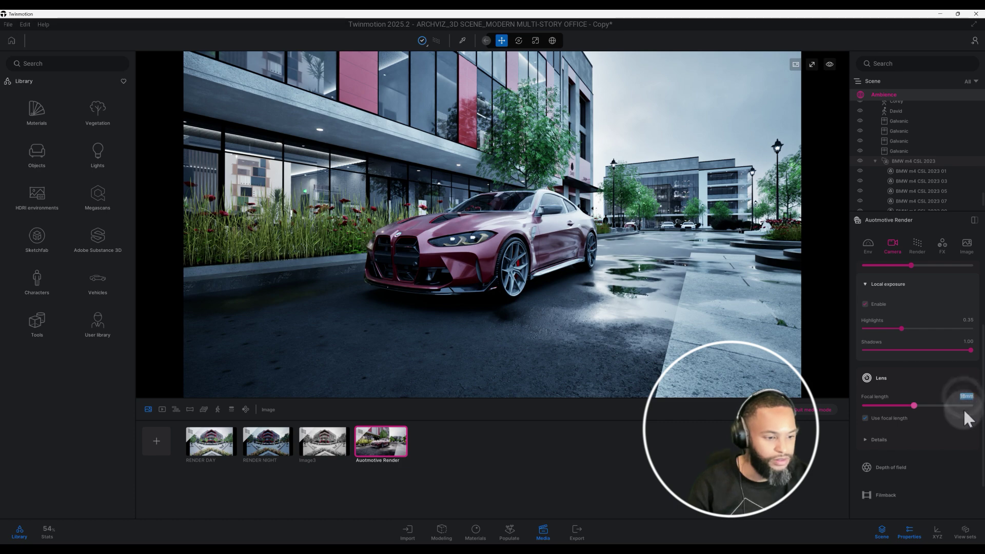
key(BackSpace)
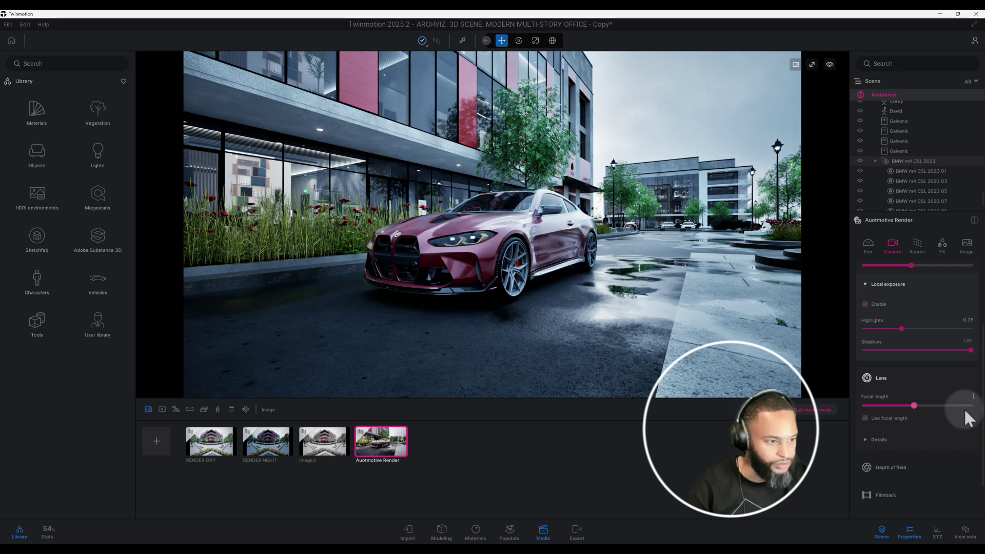
text(22)
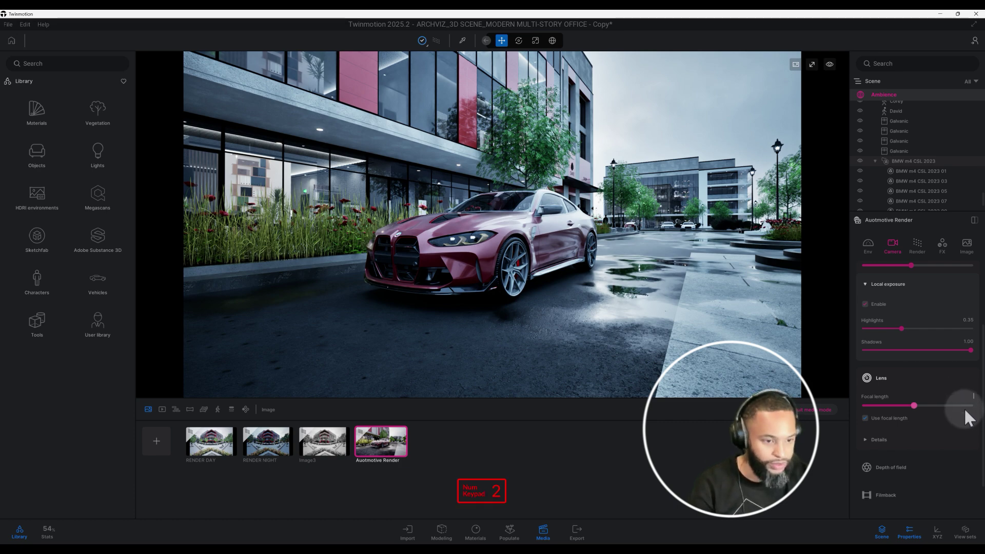
key(Return)
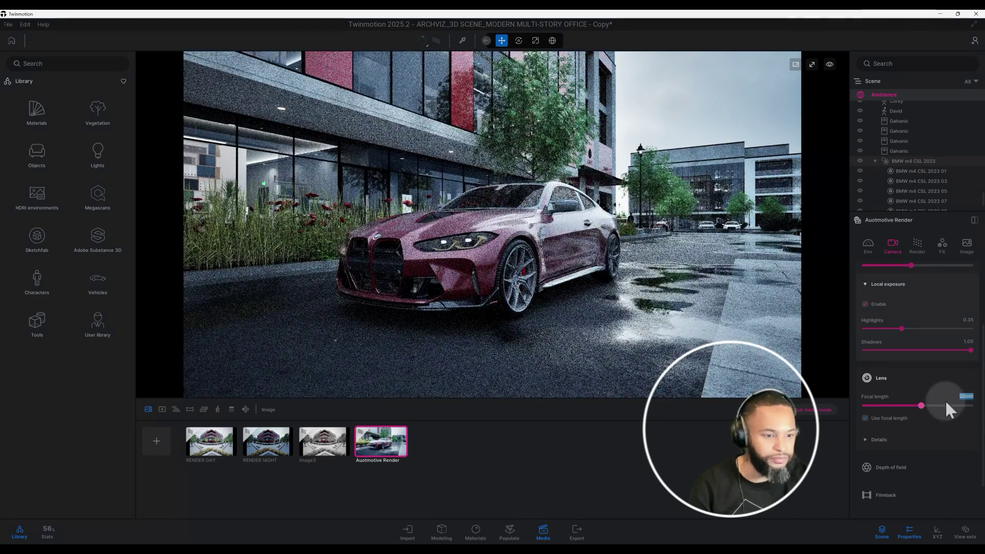
Step: Raise the lens vignetting from 50% to 85% in Lens Details
click(876, 440)
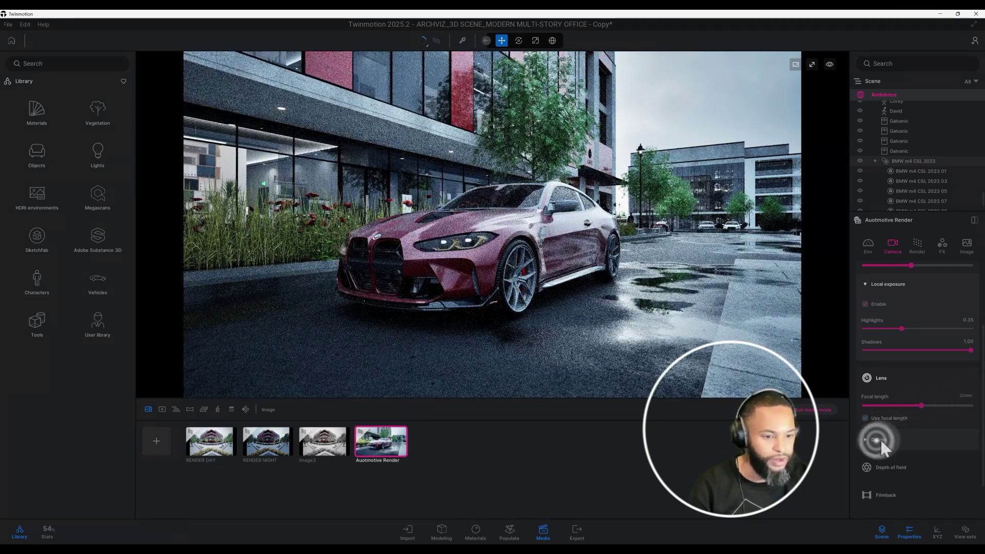
scroll(918, 439, down, 1)
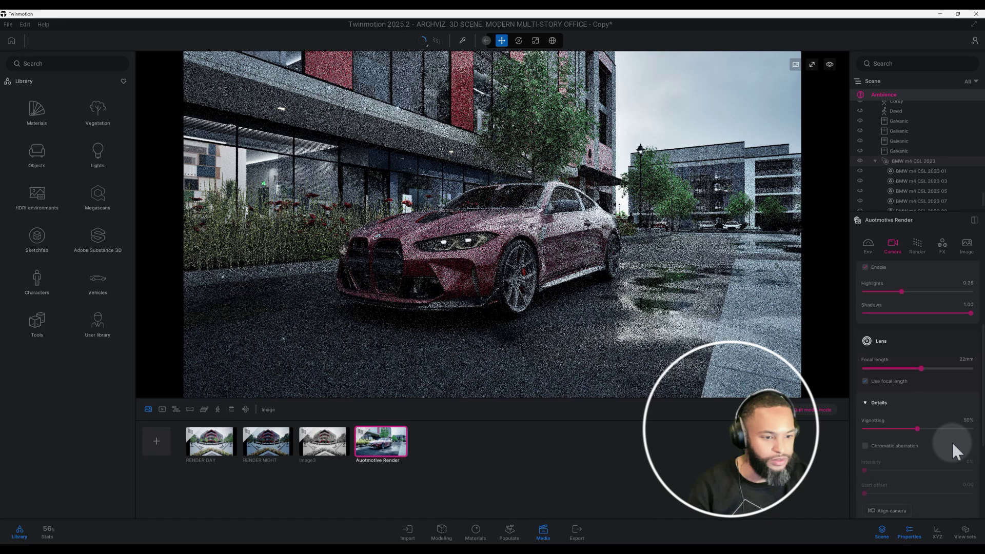
click(968, 421)
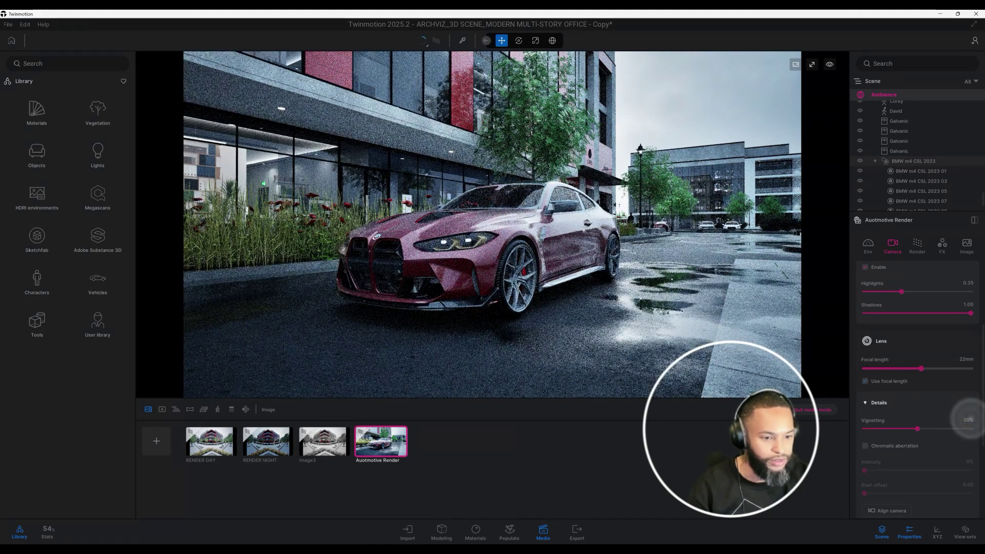
key(BackSpace)
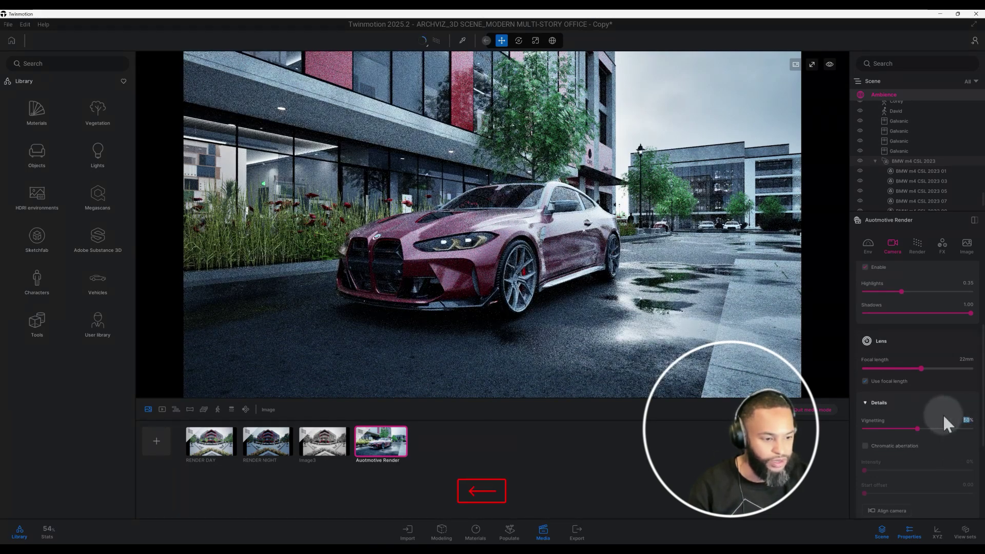
text(85)
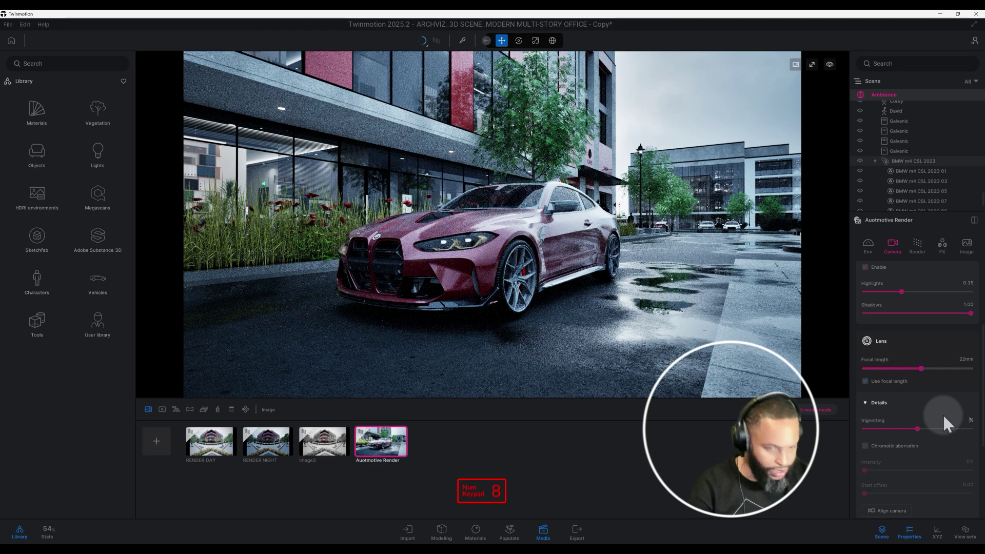
key(Return)
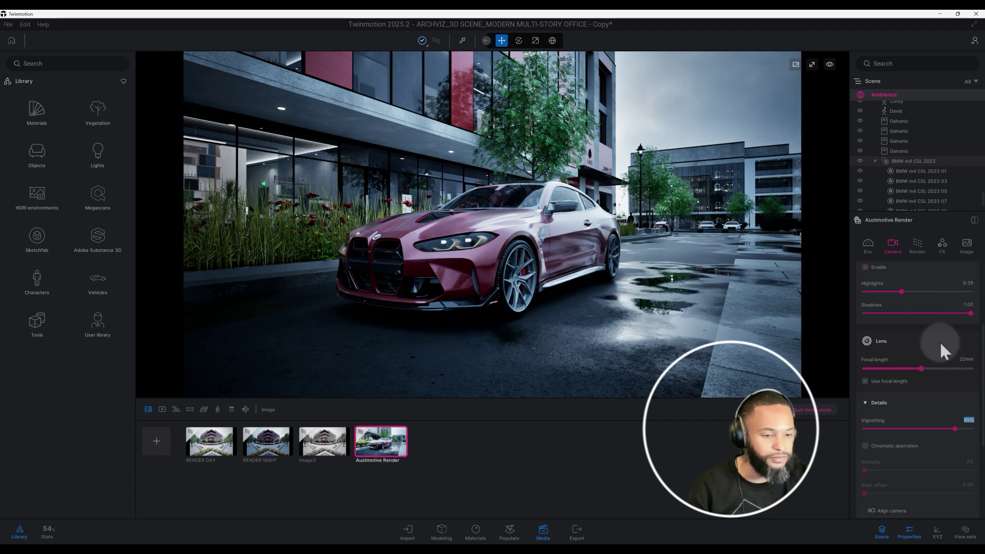
Step: Turn on camera parallelism
scroll(931, 398, down, 3)
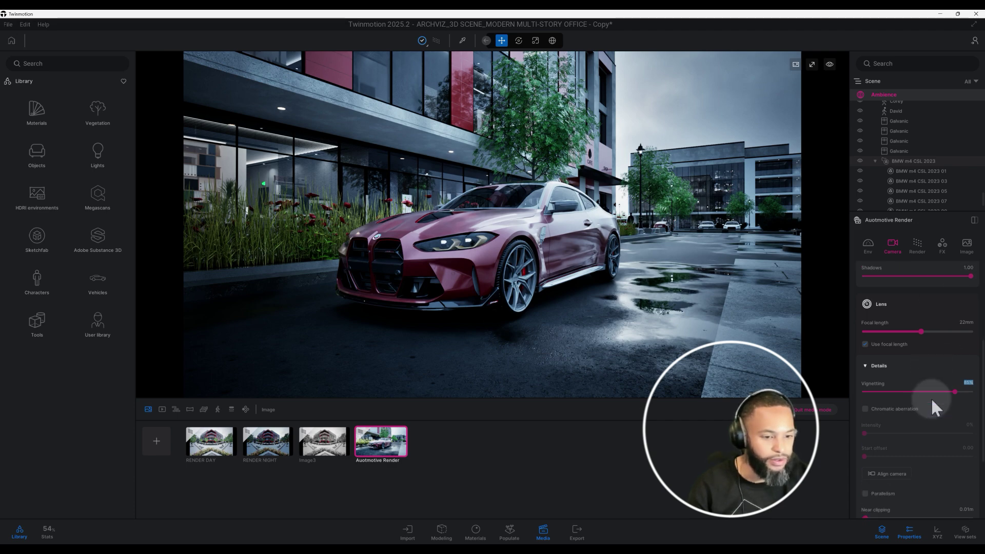
click(865, 456)
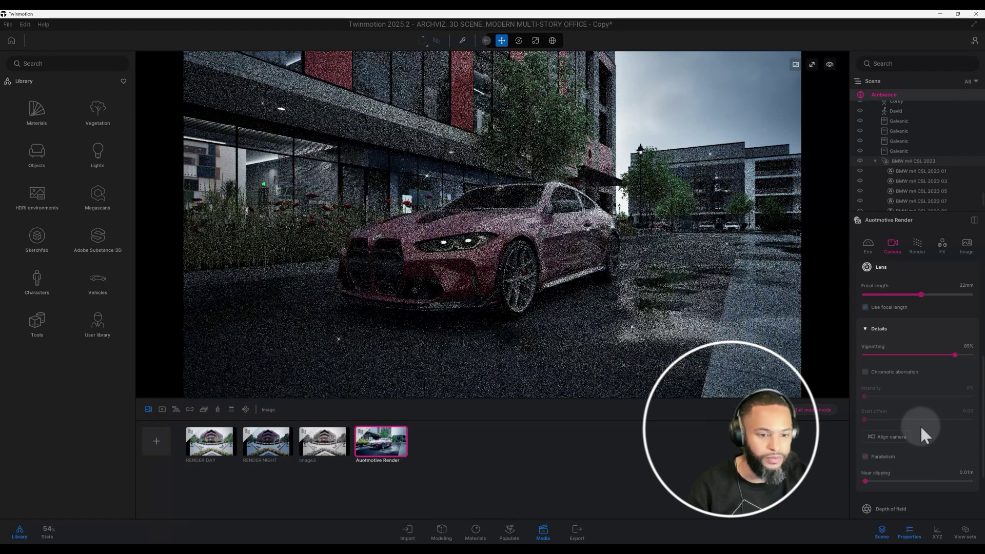
scroll(919, 425, down, 1)
scroll(919, 425, down, 2)
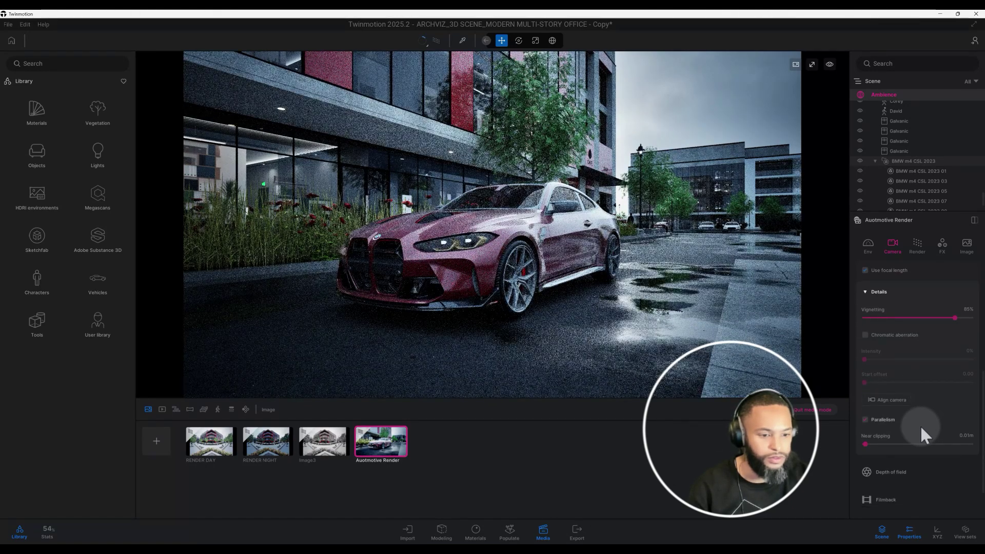
scroll(919, 425, down, 1)
scroll(919, 425, down, 1)
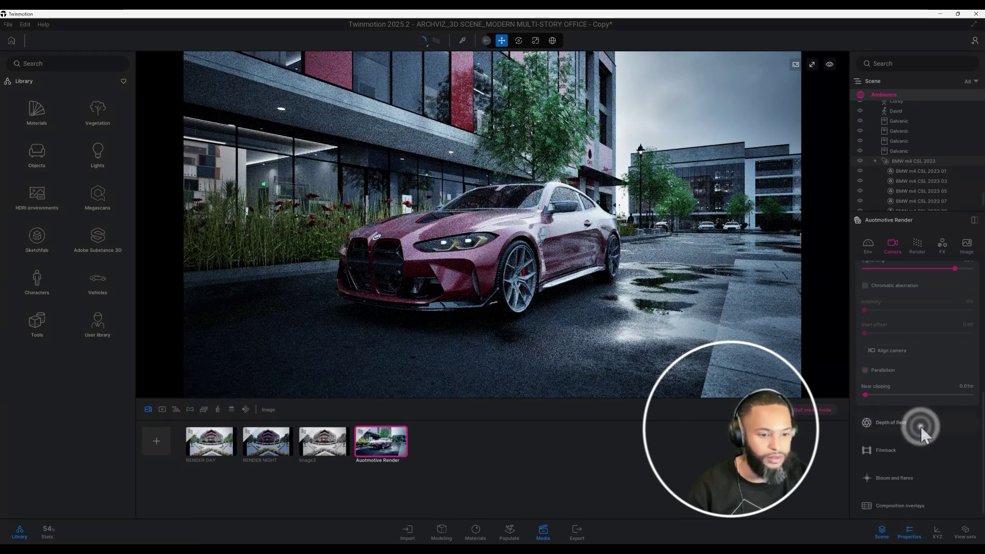
Step: Enable depth of field and pick the car as the focus point (2.90m)
click(920, 426)
scroll(919, 427, down, 4)
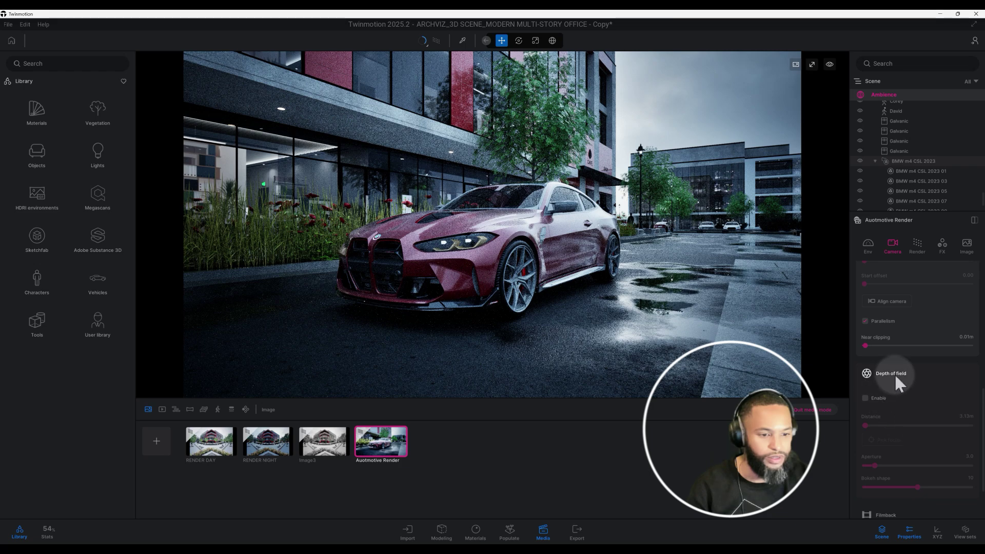
click(865, 399)
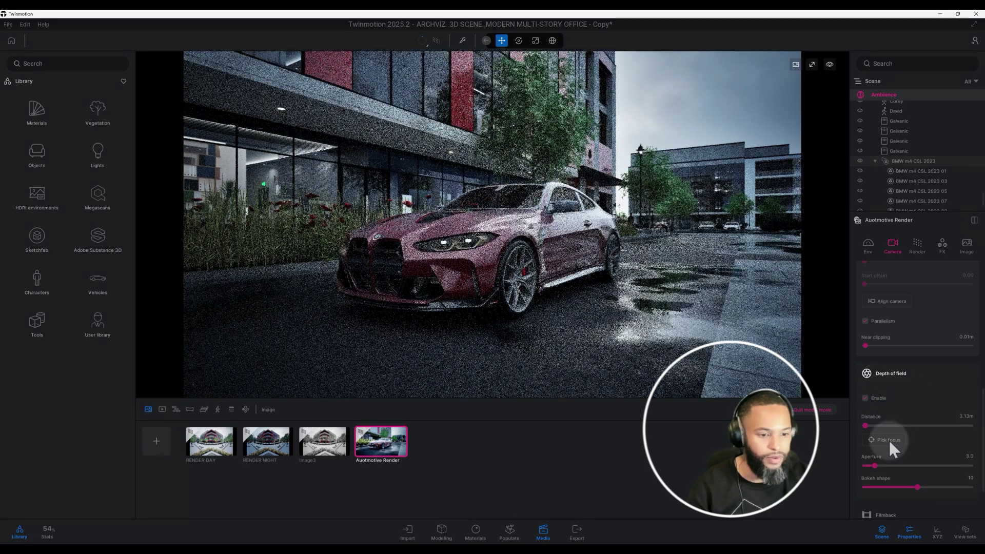
click(889, 440)
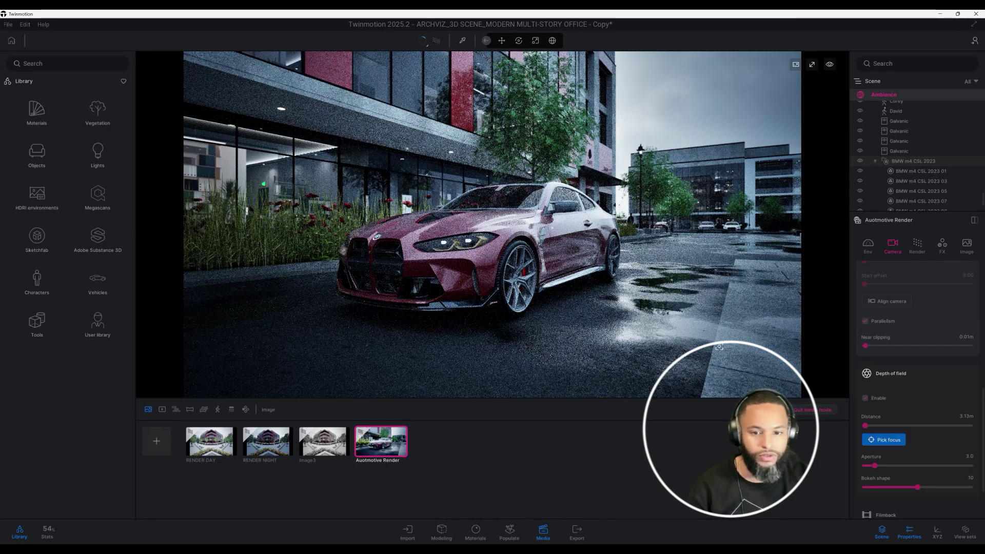
click(499, 238)
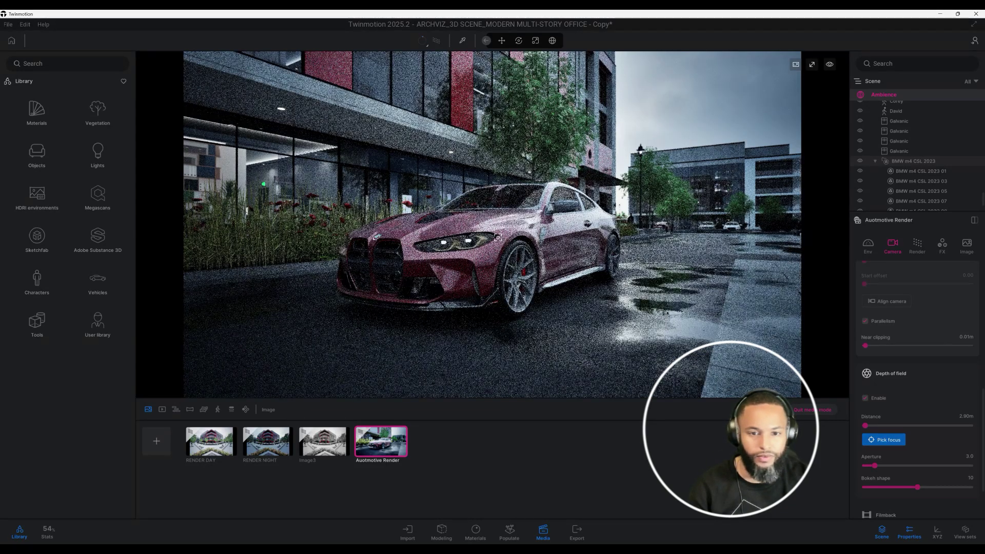
Step: Expand the Filmback settings
scroll(941, 405, down, 2)
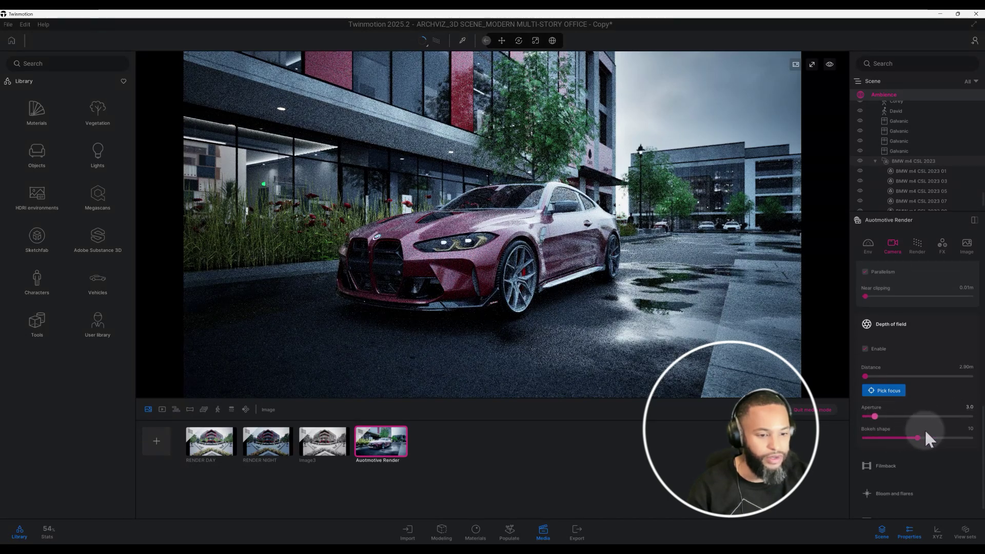
scroll(925, 429, down, 1)
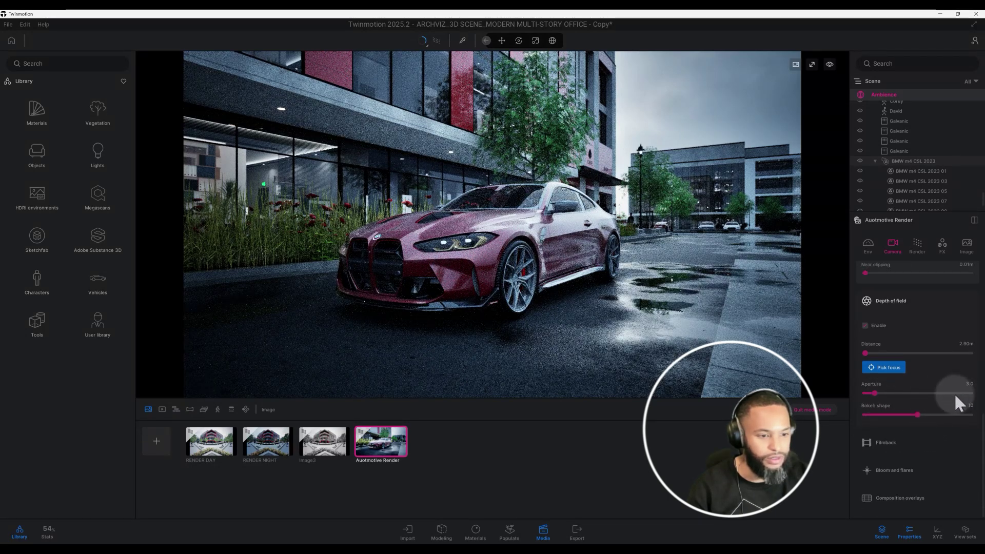
click(890, 443)
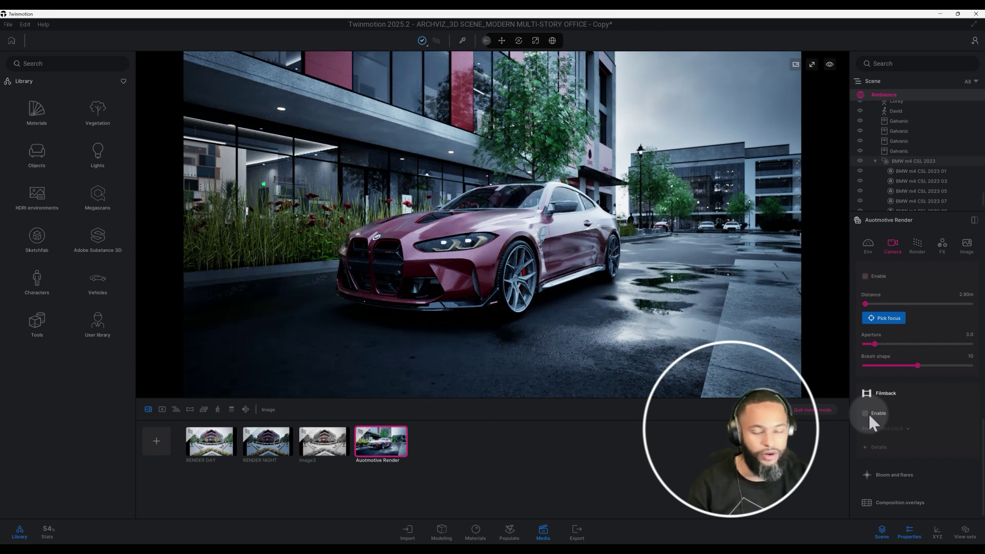
Step: Set the path tracer to 2048 samples per pixel and 15 max bounces
click(943, 245)
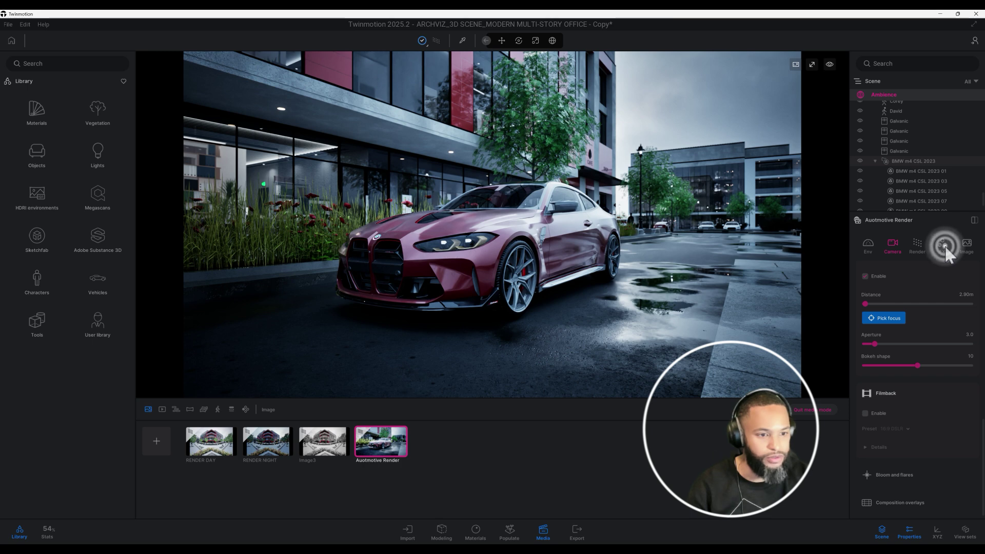
click(917, 244)
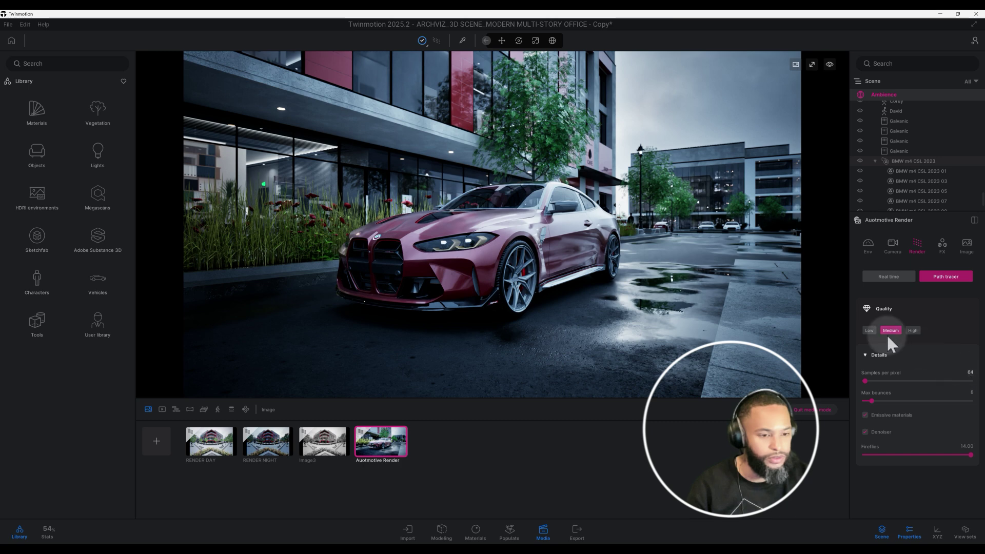
click(971, 372)
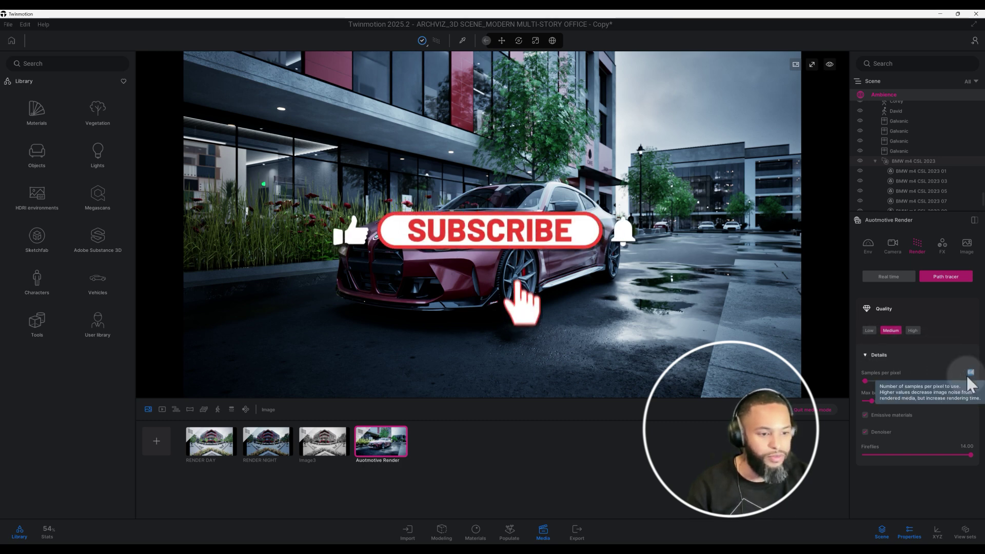
key(BackSpace)
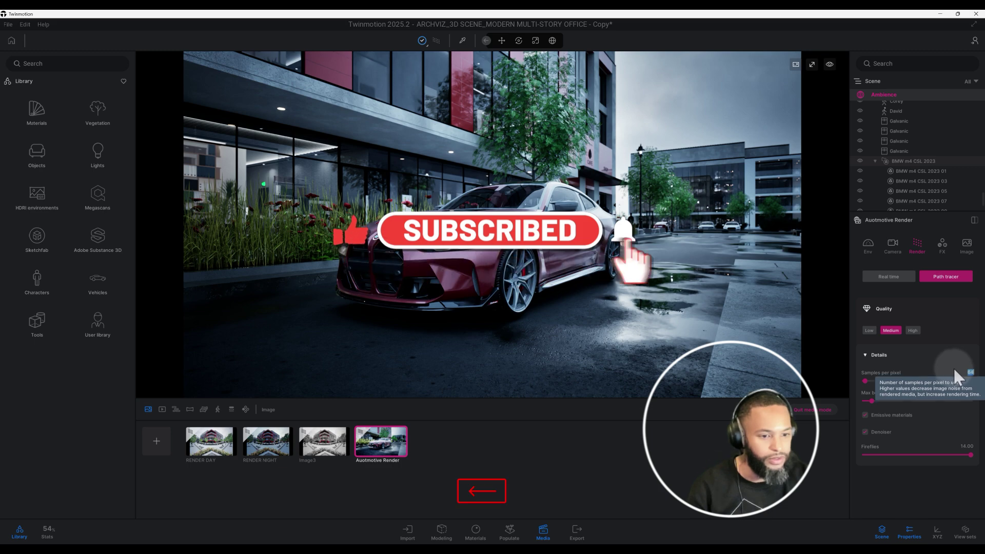
text(2048)
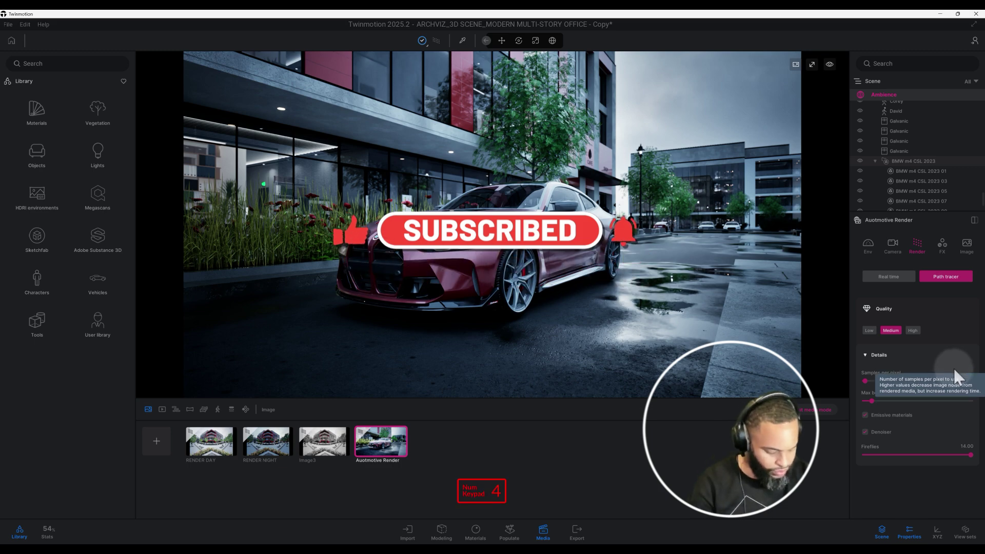
key(Return)
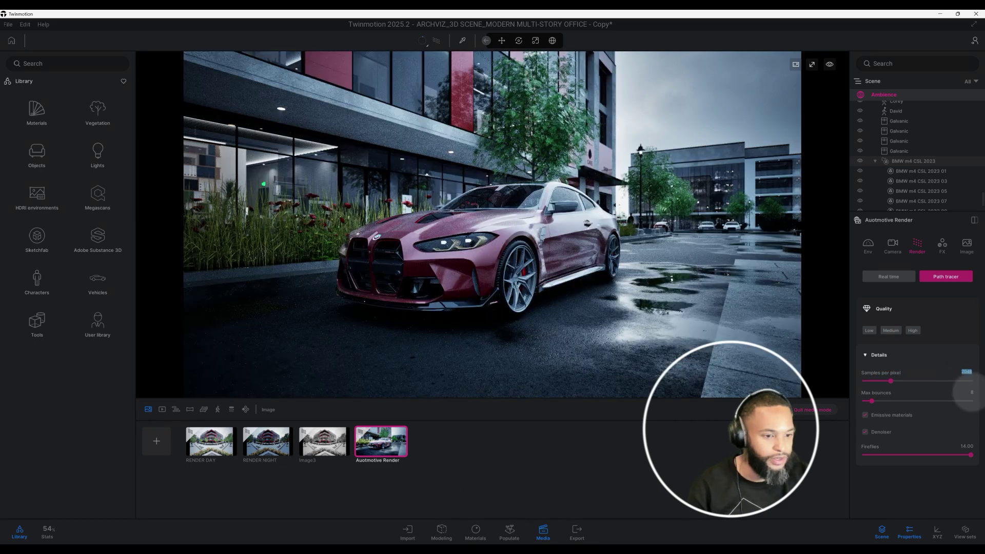
click(968, 393)
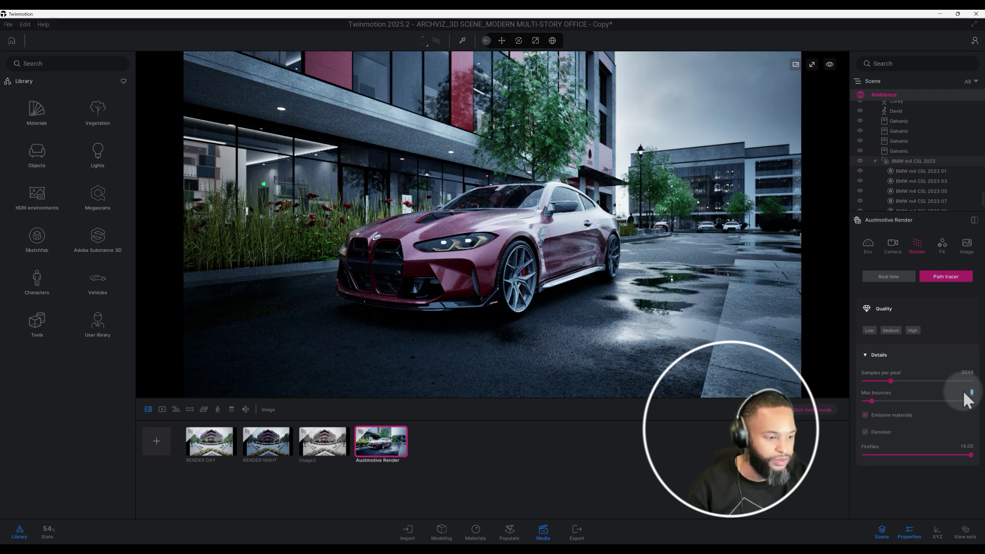
key(BackSpace)
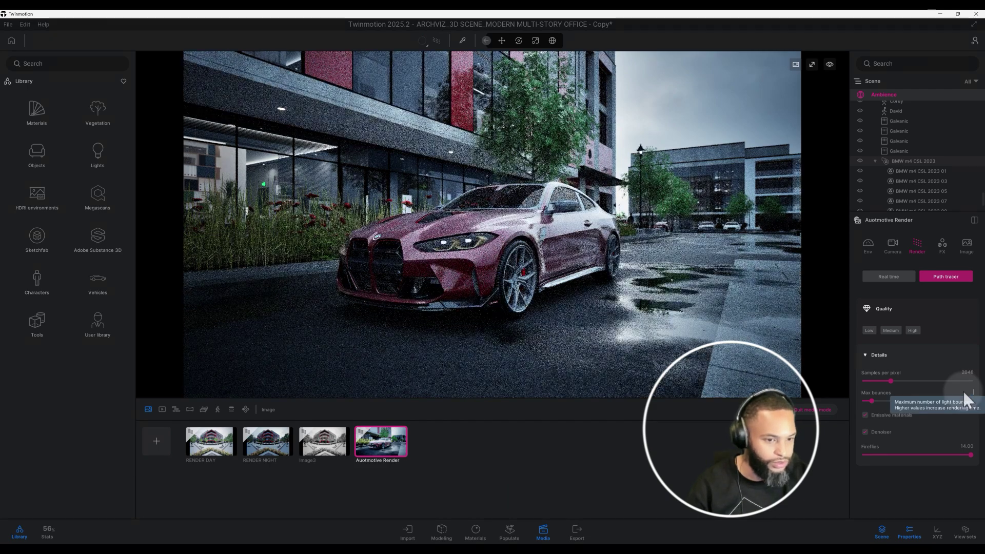
text(15)
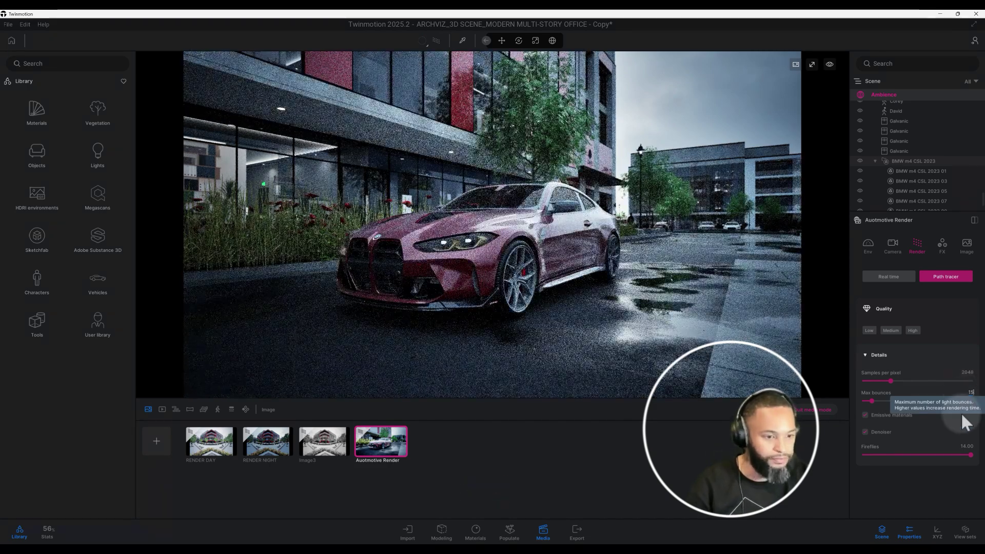
key(Return)
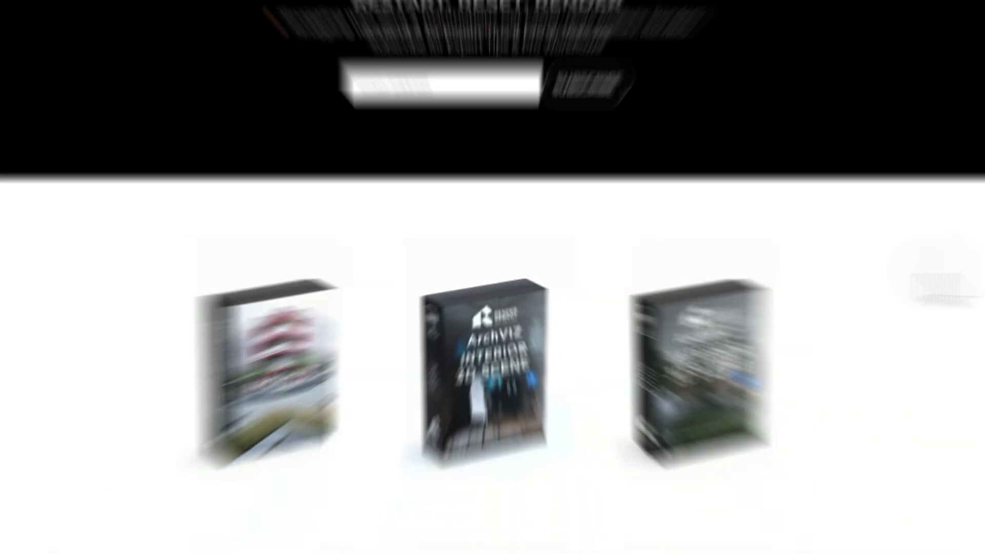
Step: Scroll the 3D scene collection page and go to page 2 of the listings
scroll(975, 134, down, 3)
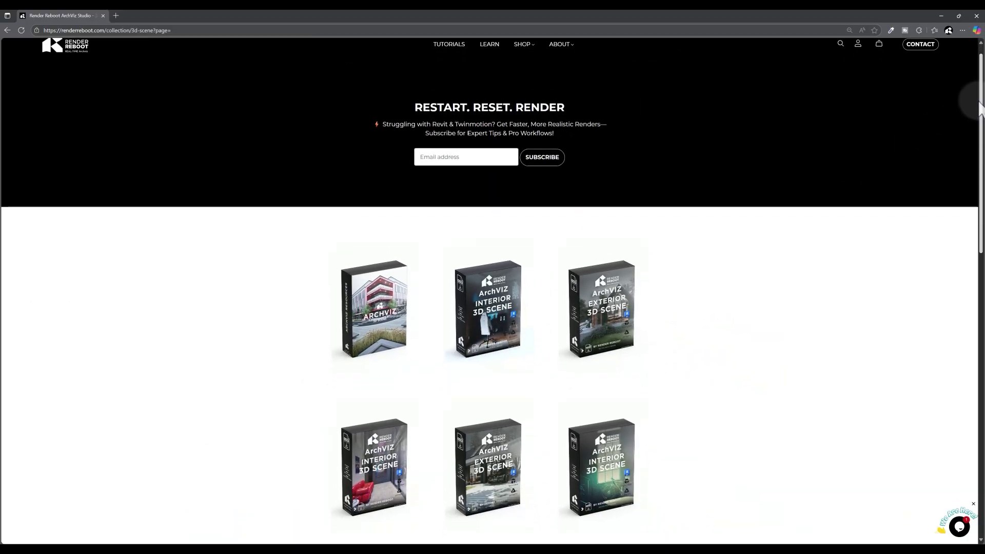
drag(975, 144, 980, 391)
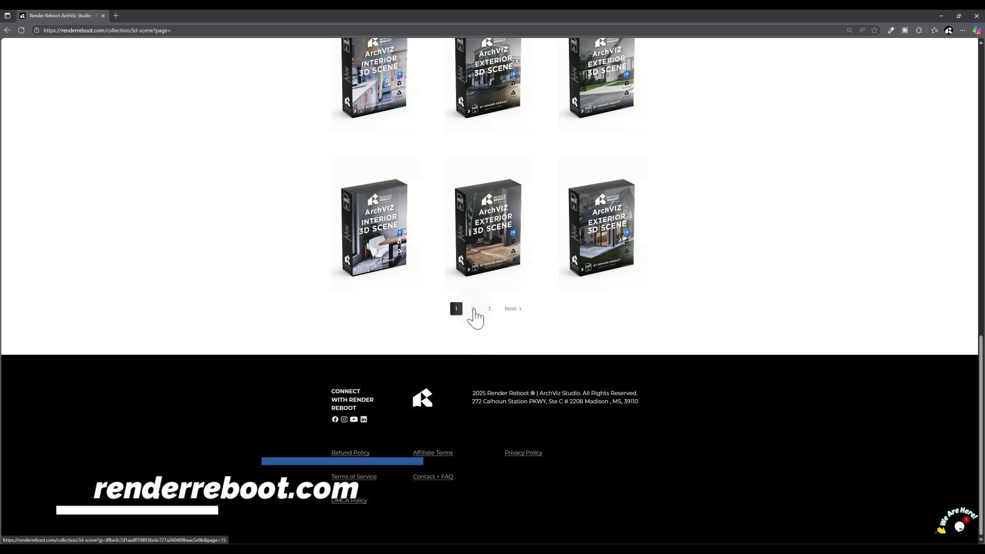
click(473, 310)
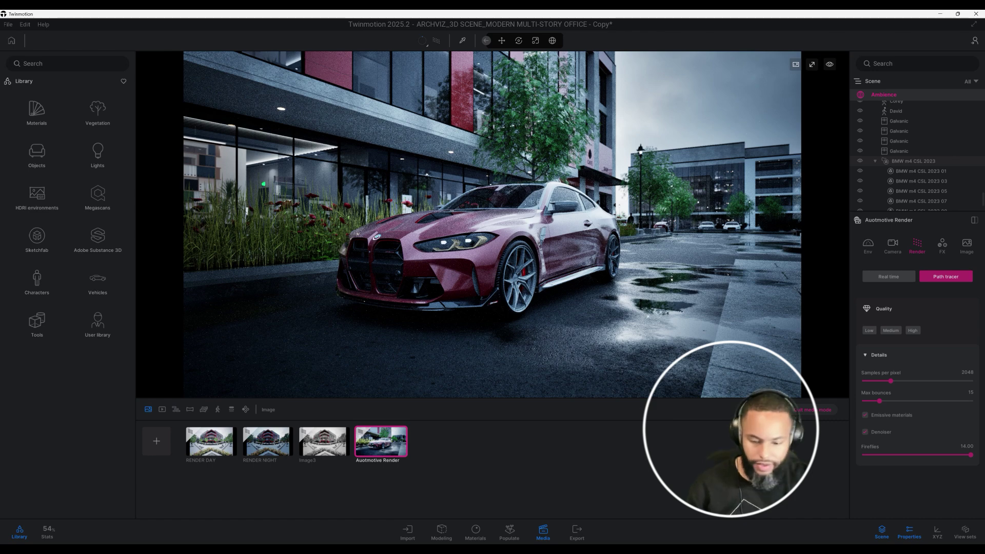
Step: In FX Refinement, set contrast to 45% and sharpness to 20%, keeping saturation at 50%
key(Escape)
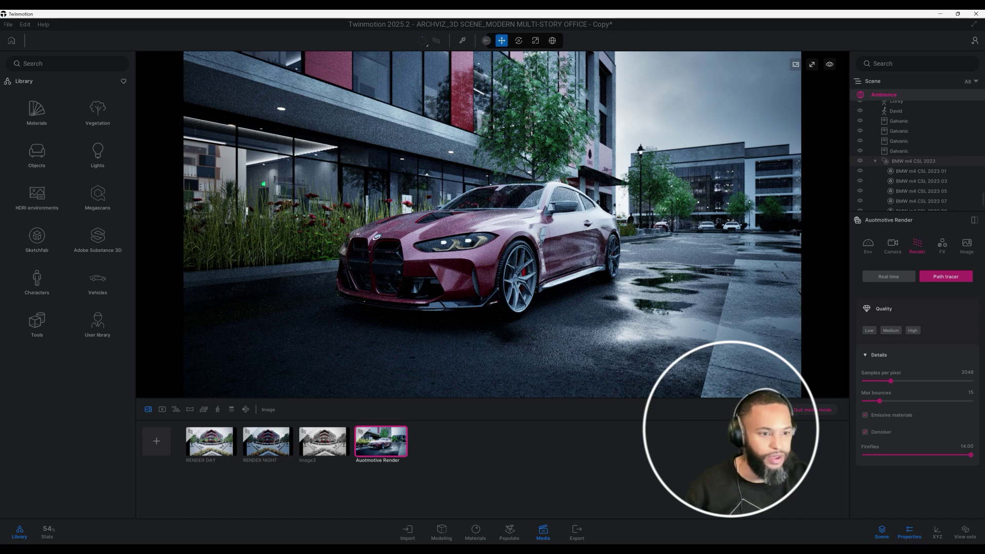
click(943, 244)
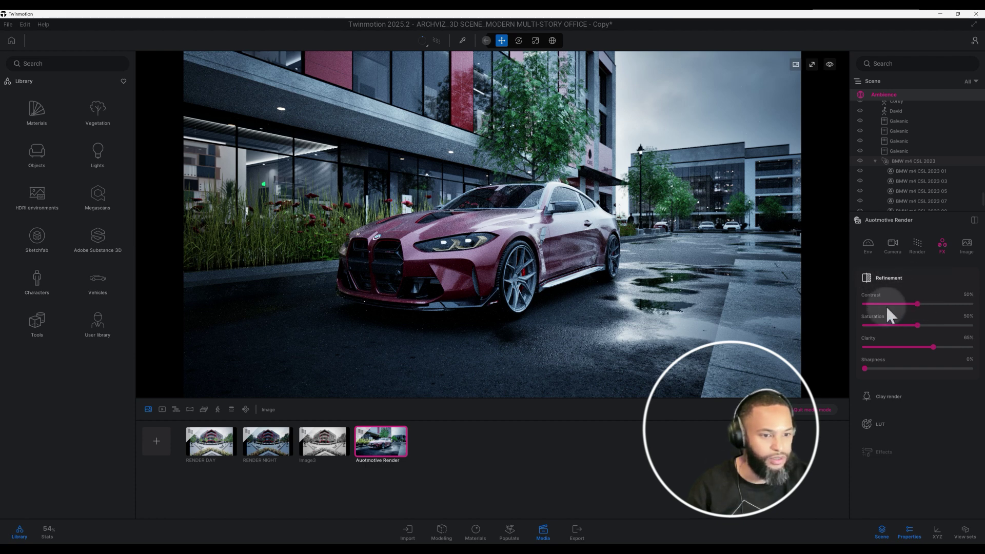
click(966, 295)
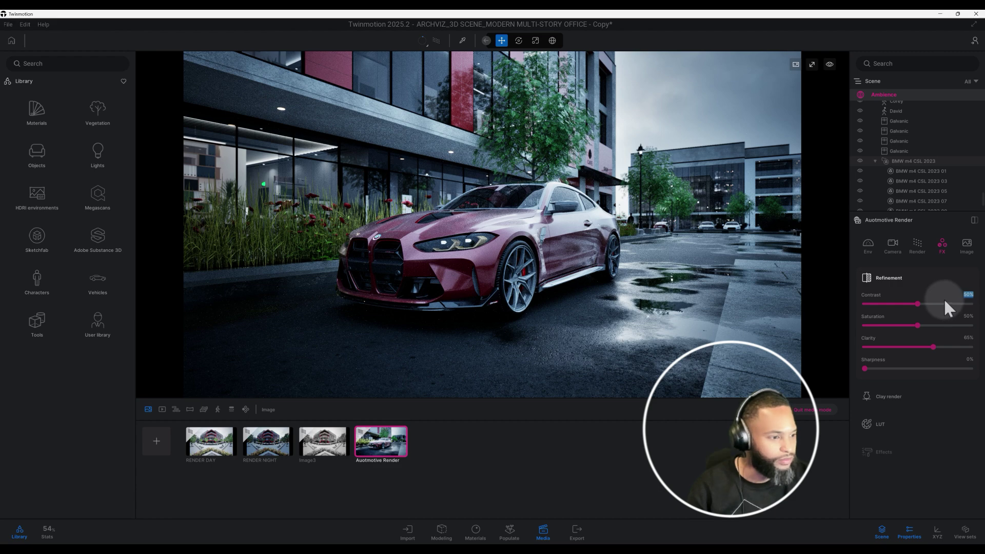
text(4)
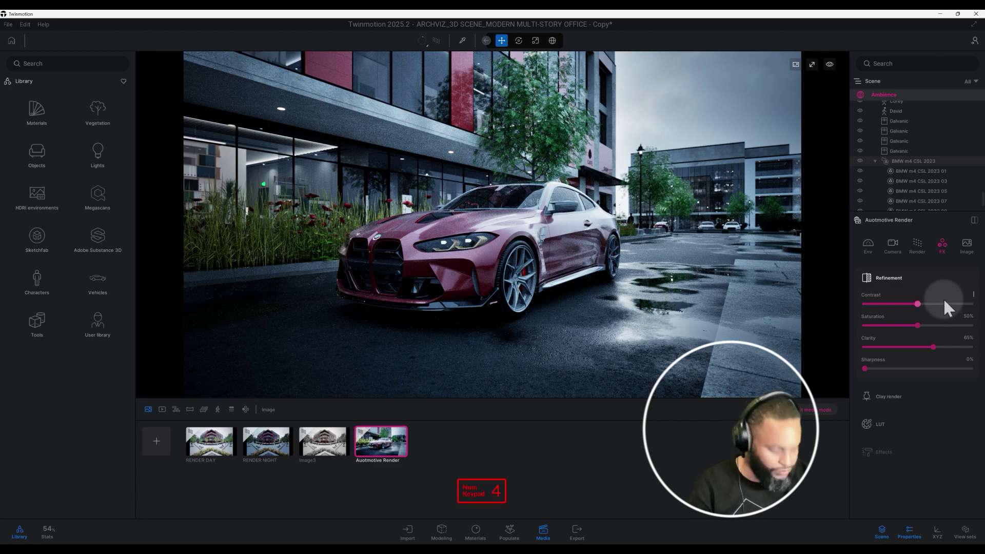
text(5)
key(Return)
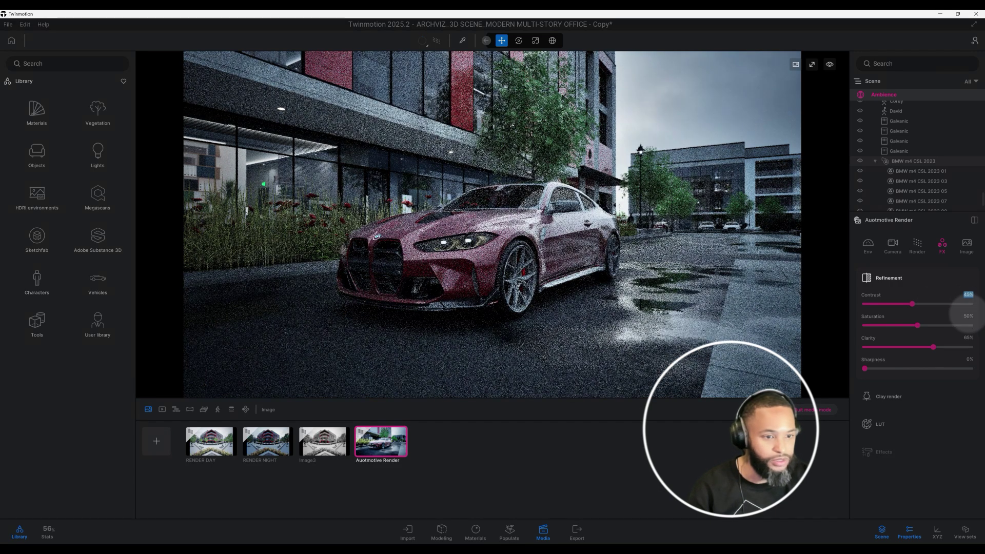
click(950, 316)
key(BackSpace)
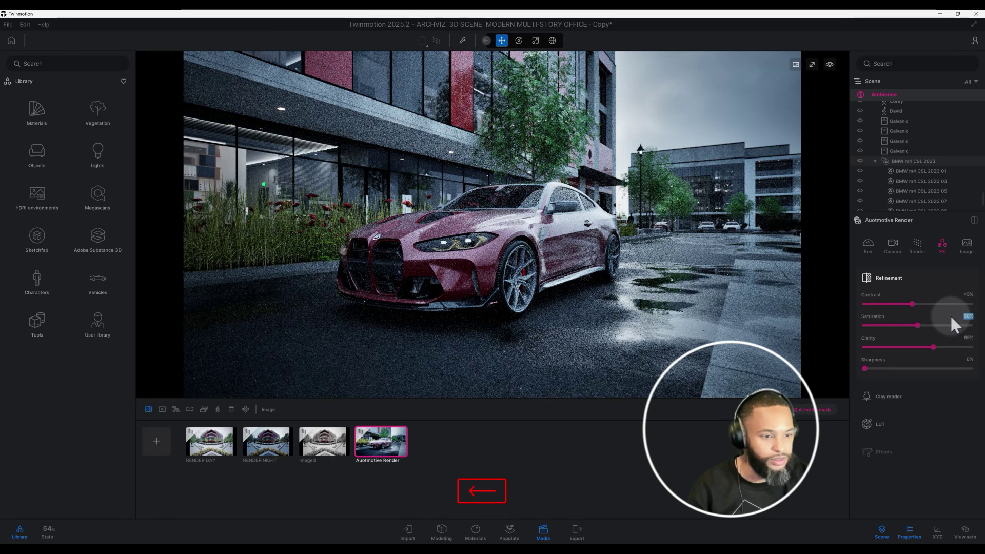
text(0)
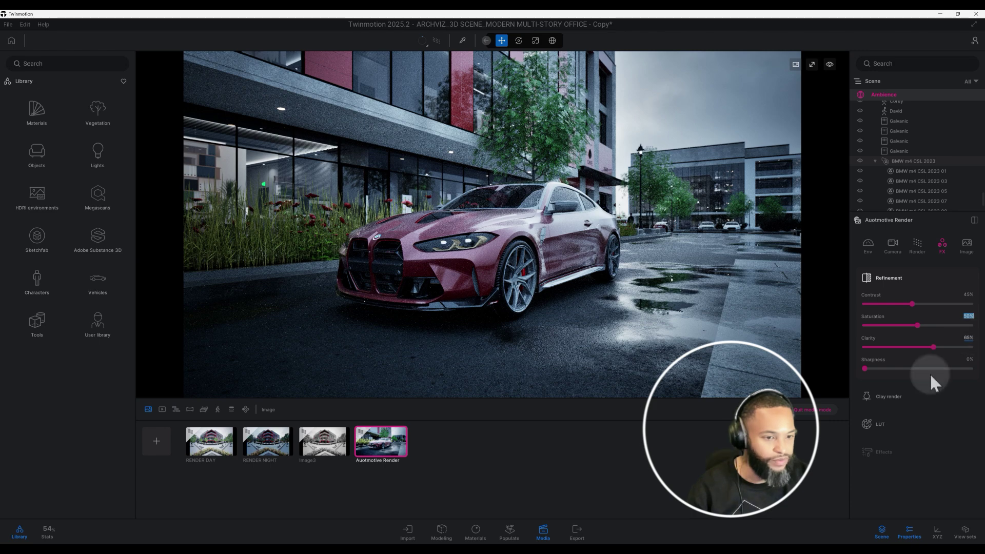
click(955, 360)
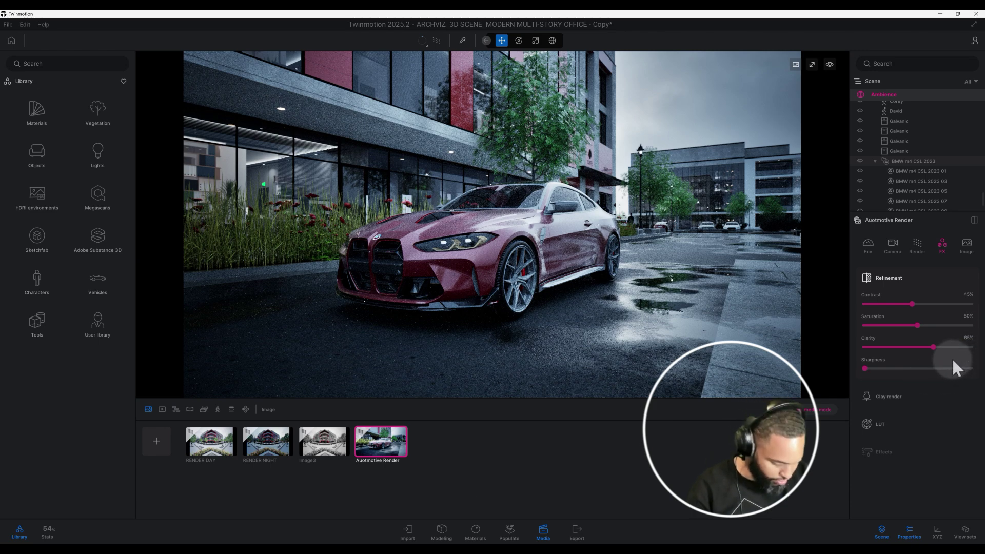
text(0)
key(Return)
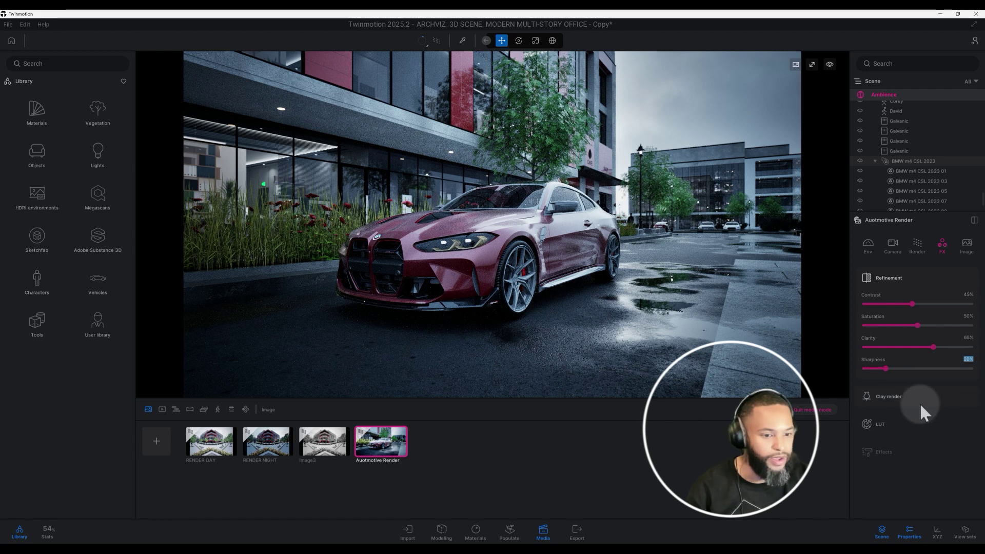
click(888, 421)
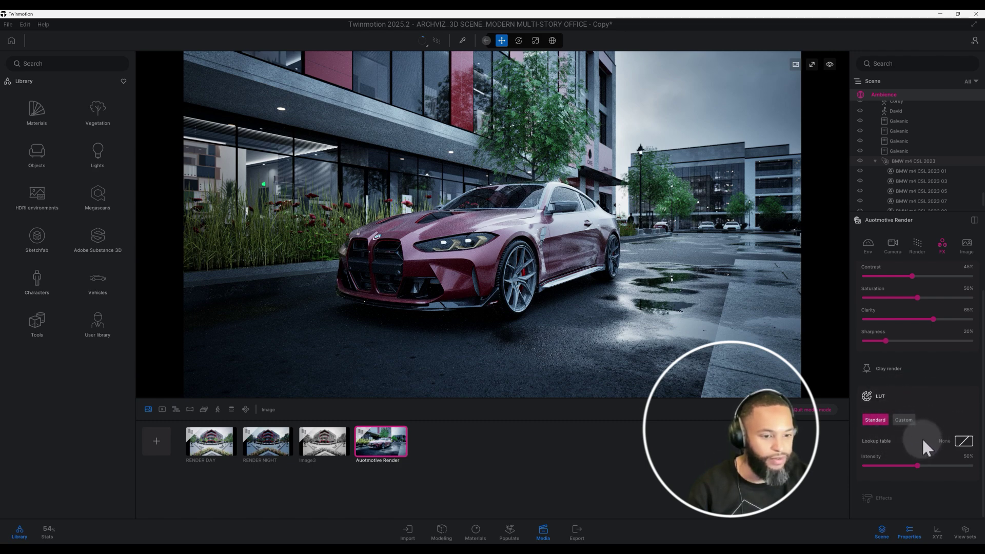
Step: Apply the Beauty 3 lookup table and raise its intensity to 100%
click(964, 442)
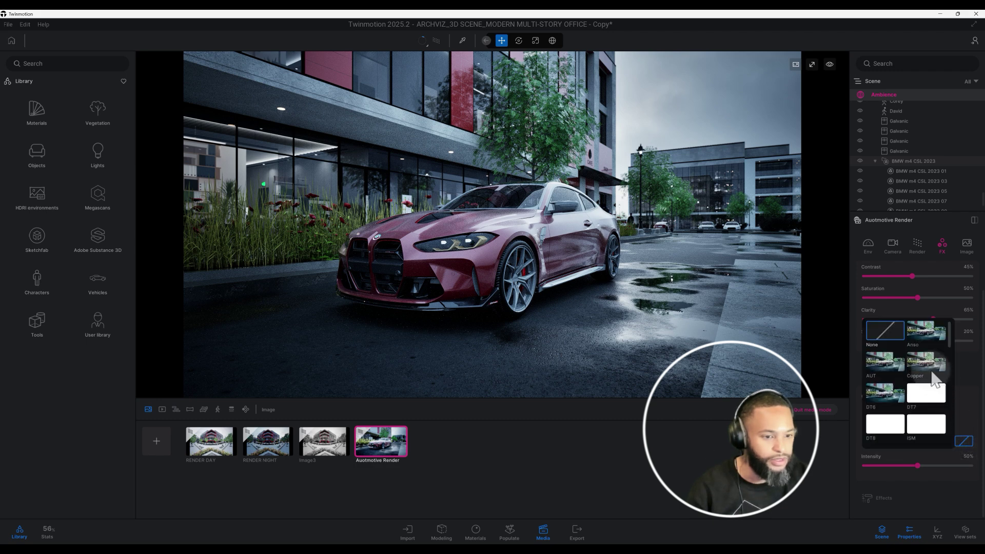
scroll(930, 369, down, 5)
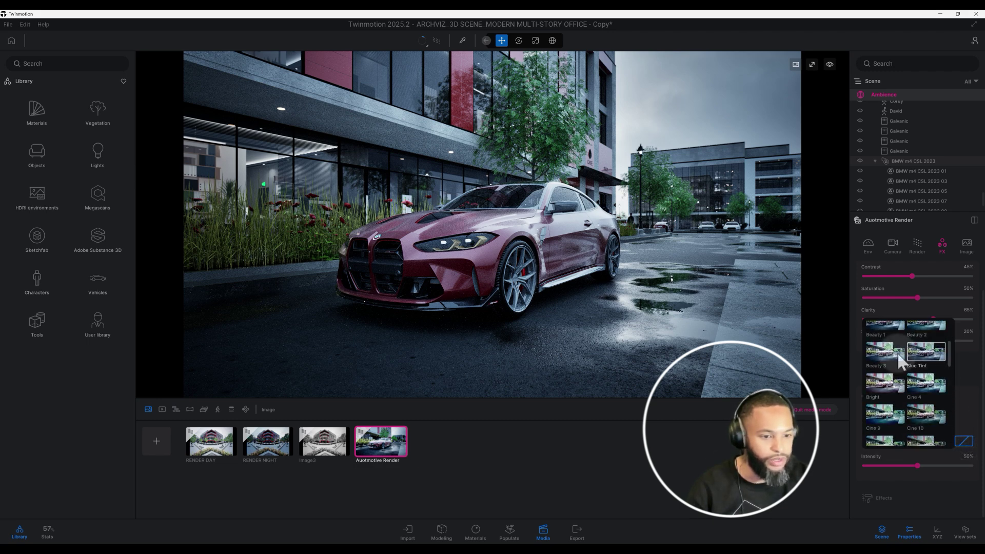
click(886, 353)
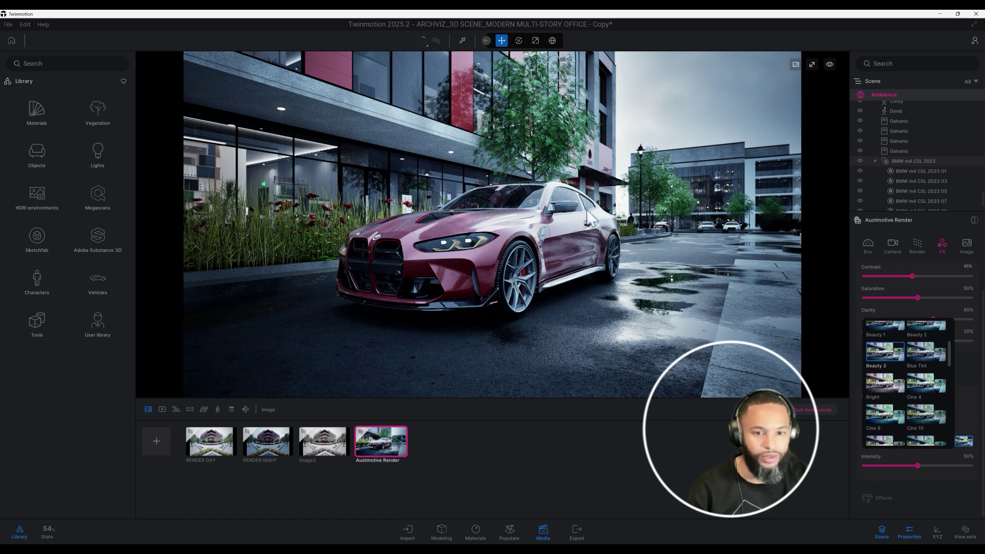
click(980, 336)
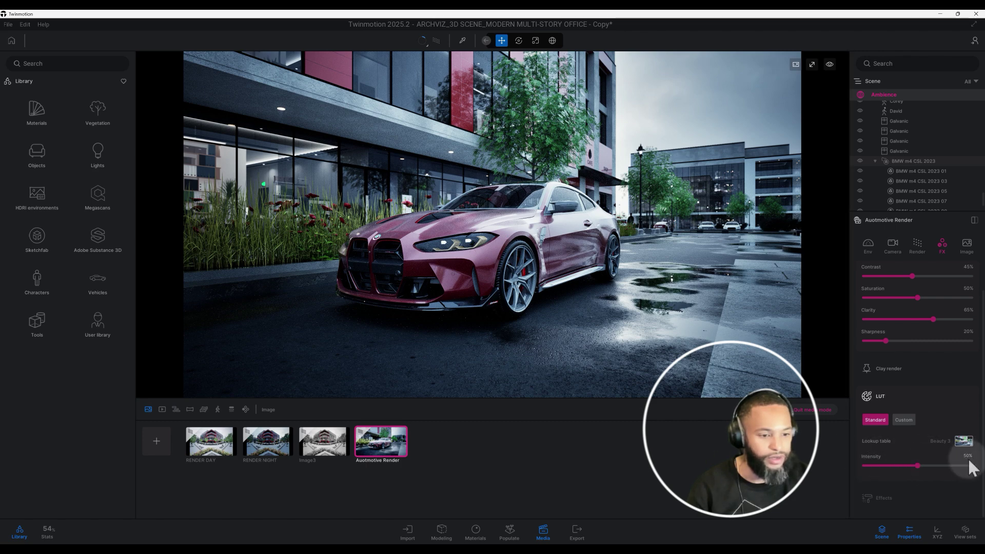
drag(923, 466, 981, 468)
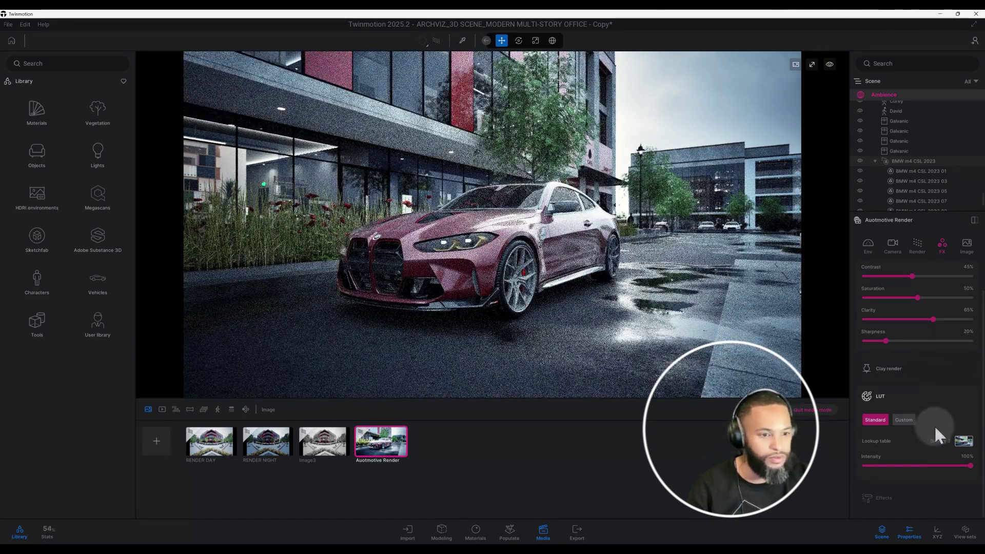
scroll(957, 251, up, 1)
Step: Set the image output size to 8K (7680 × 4320) with tiled rendering enabled
click(963, 245)
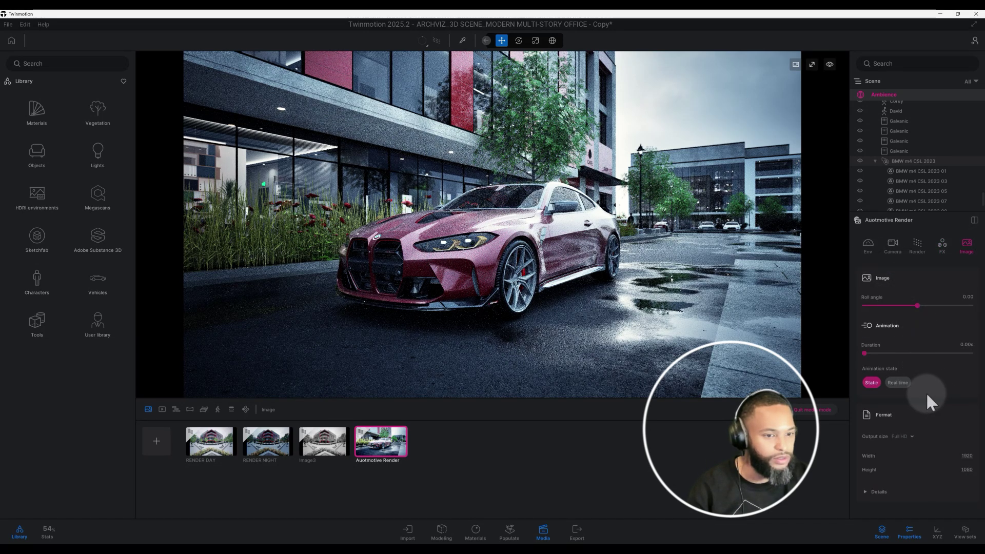
click(910, 436)
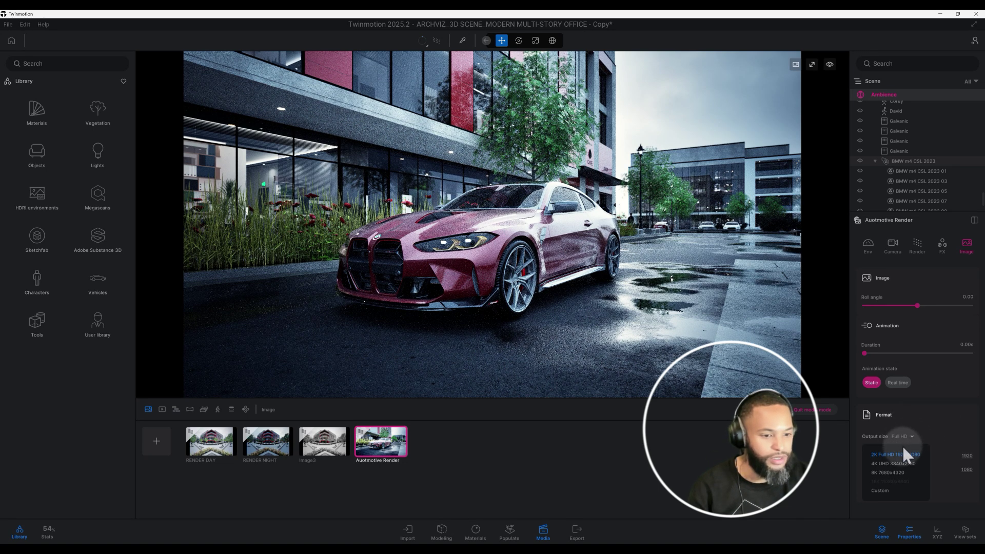
click(895, 475)
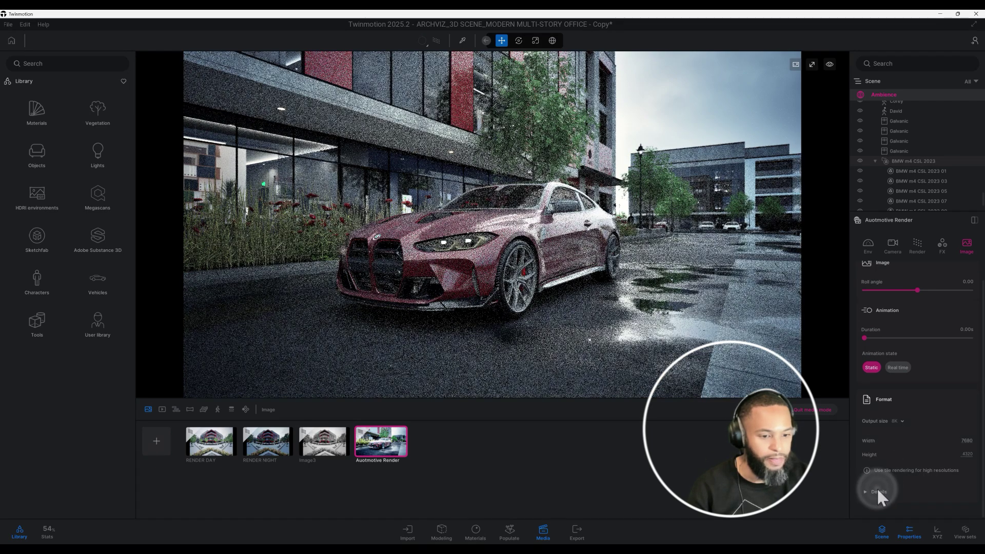
click(878, 490)
scroll(901, 439, down, 1)
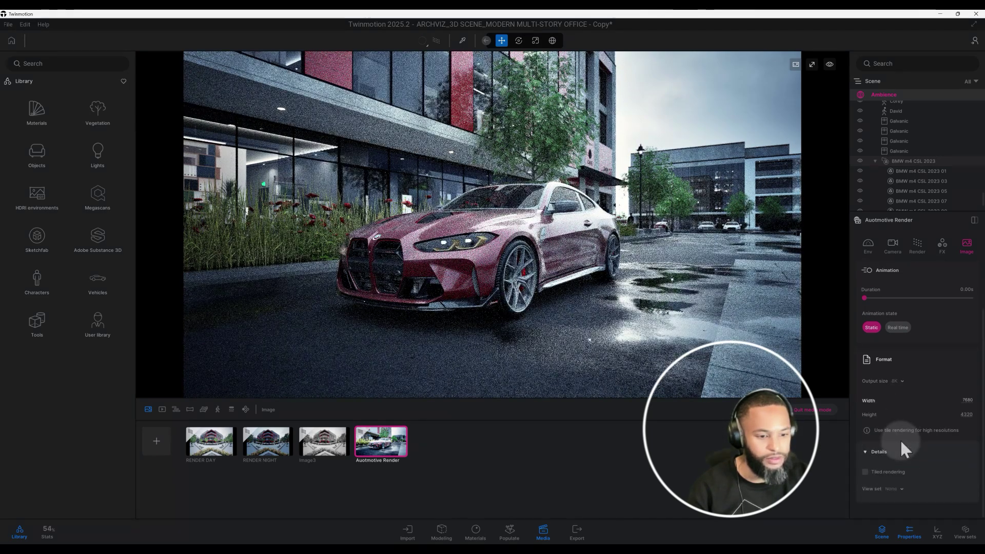
click(864, 471)
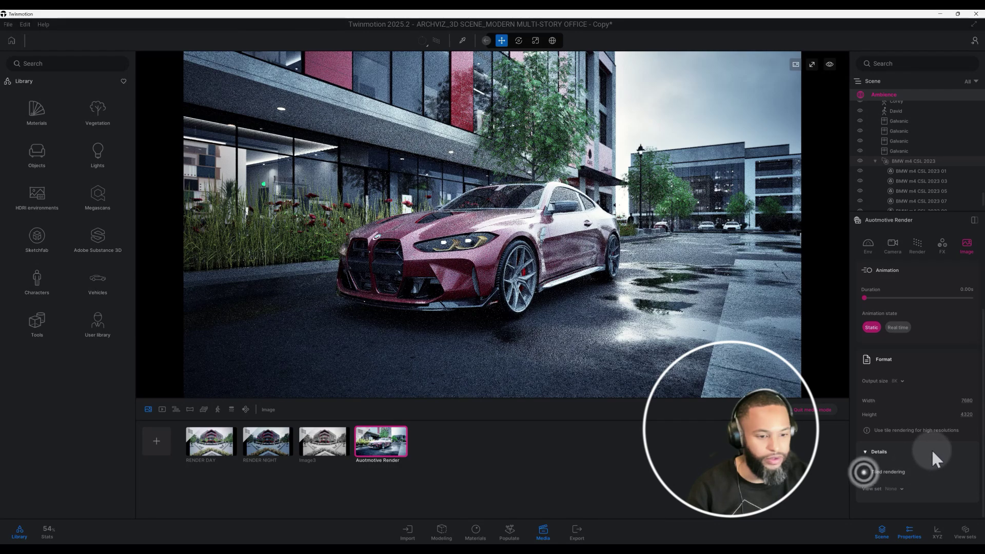
scroll(932, 449, up, 1)
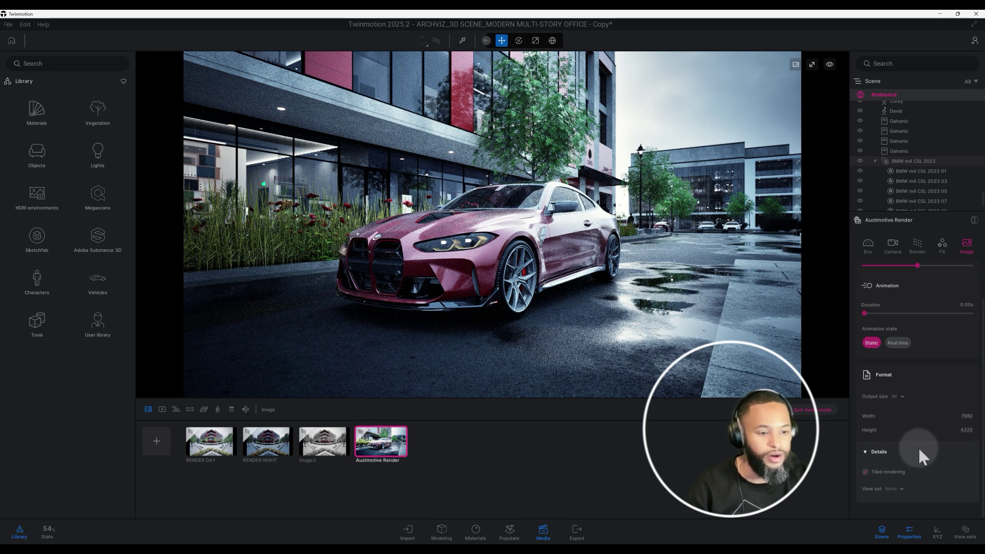
click(867, 451)
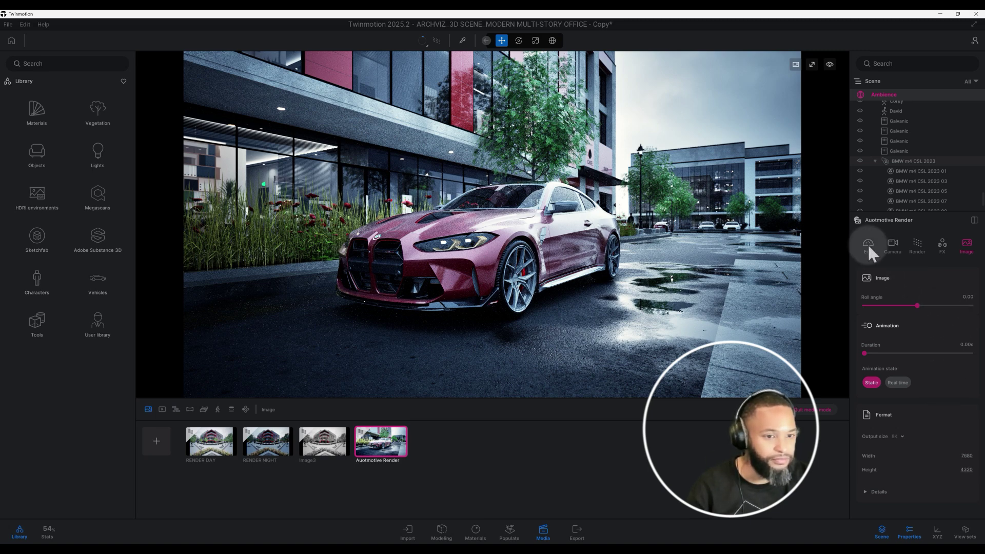
Step: Enable the camera filmback with the 16:9 DSLR preset and show its sensor size details
click(888, 247)
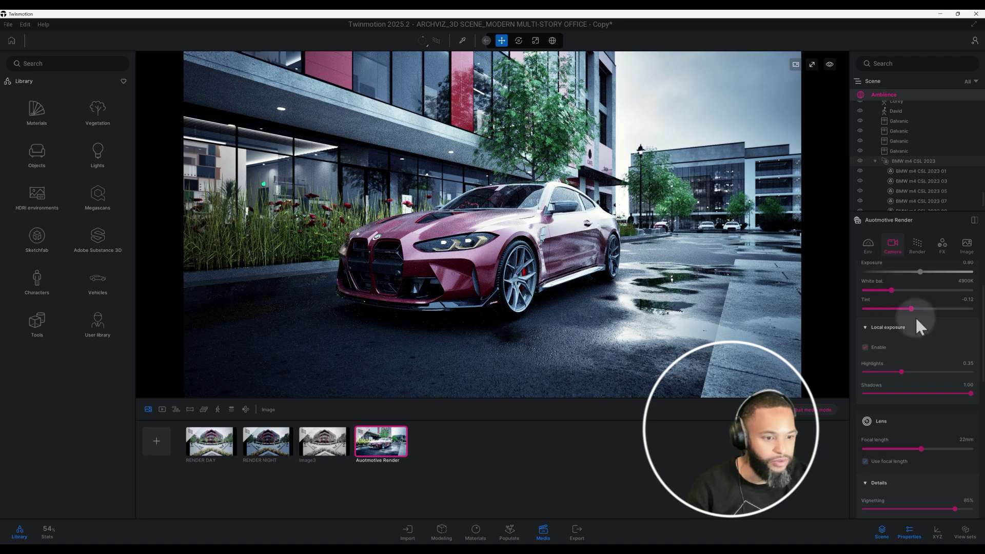
scroll(932, 344, down, 2)
scroll(933, 343, down, 9)
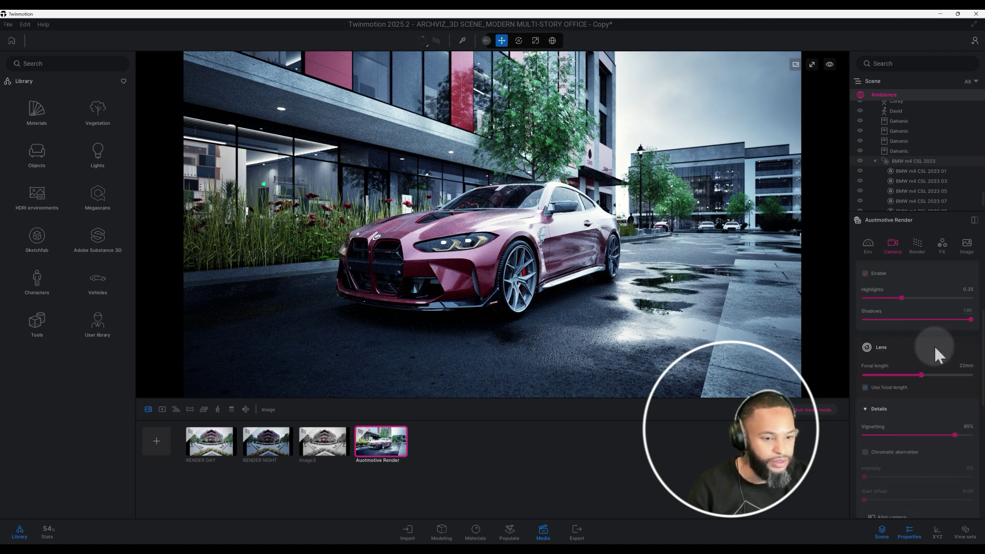
scroll(935, 348, down, 10)
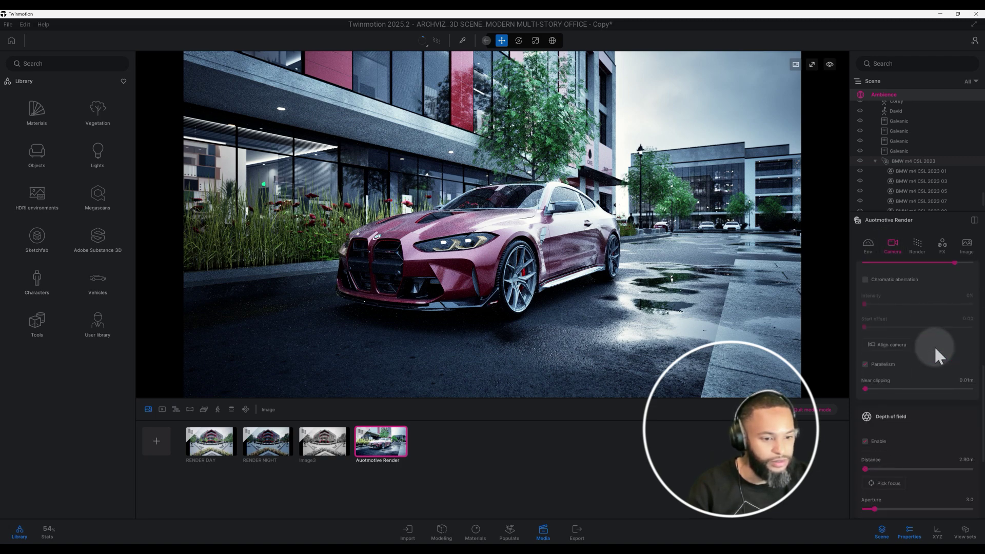
scroll(934, 346, down, 1)
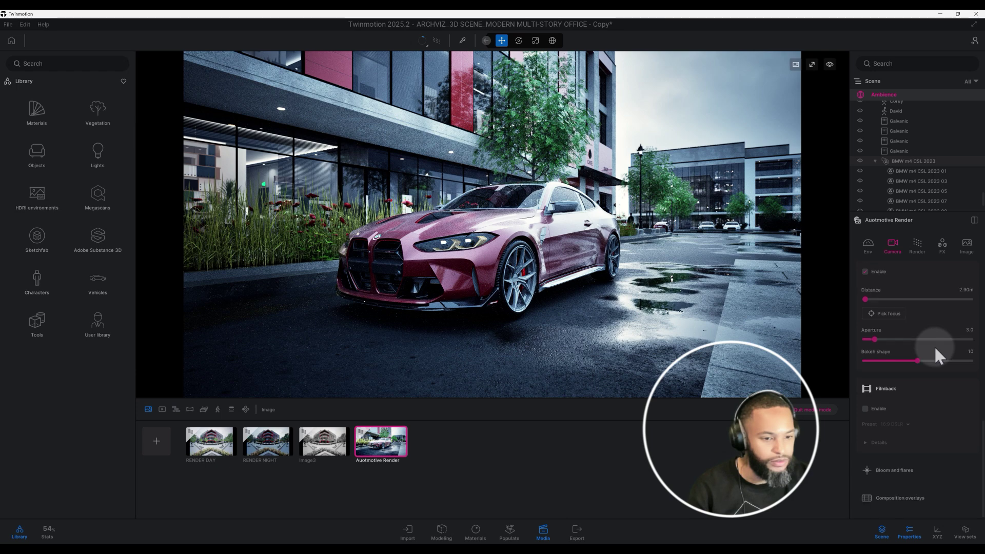
click(866, 408)
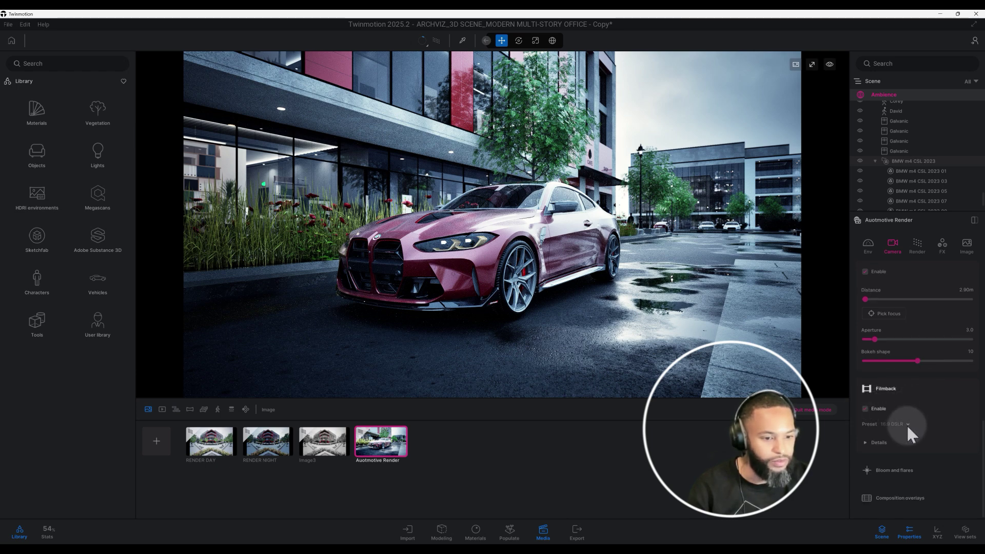
click(909, 424)
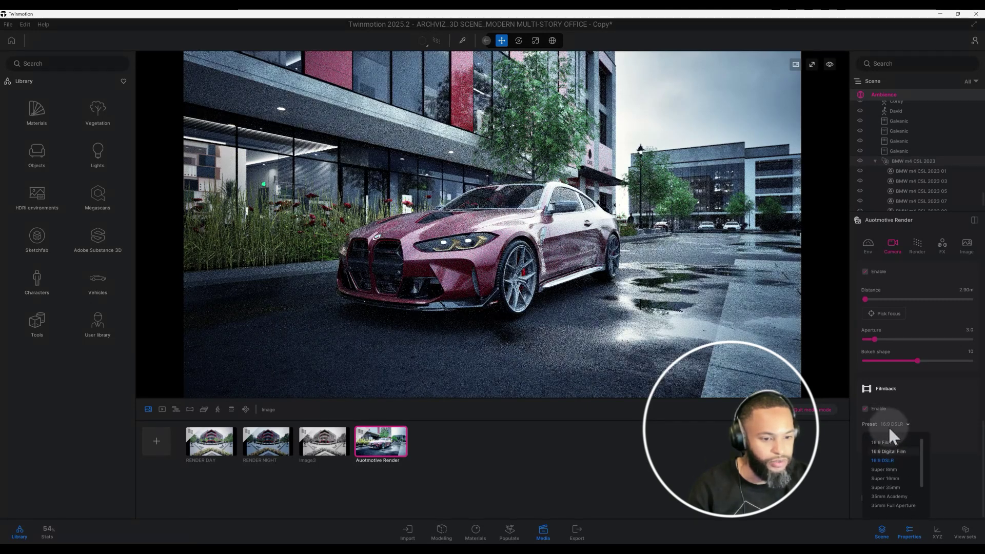
click(883, 460)
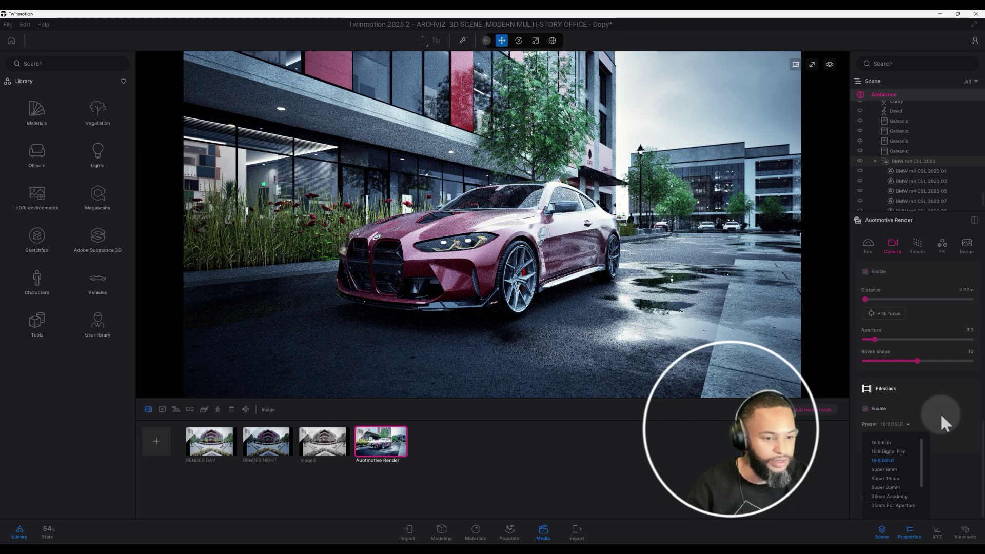
click(908, 423)
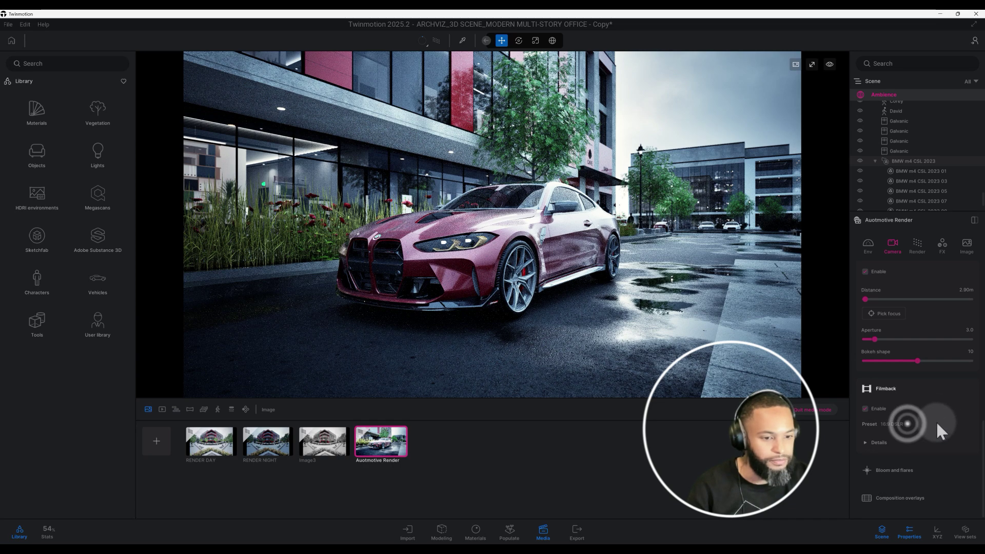
click(885, 442)
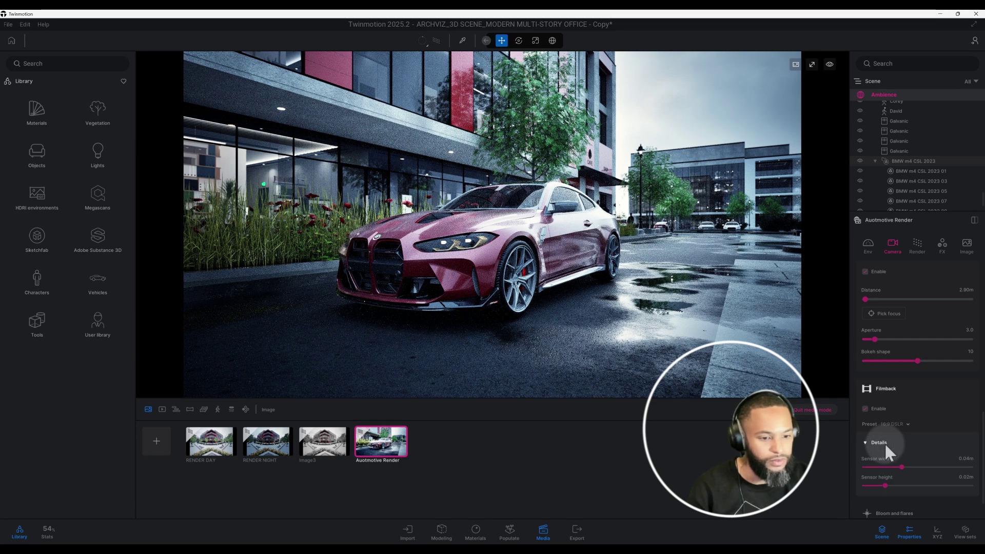